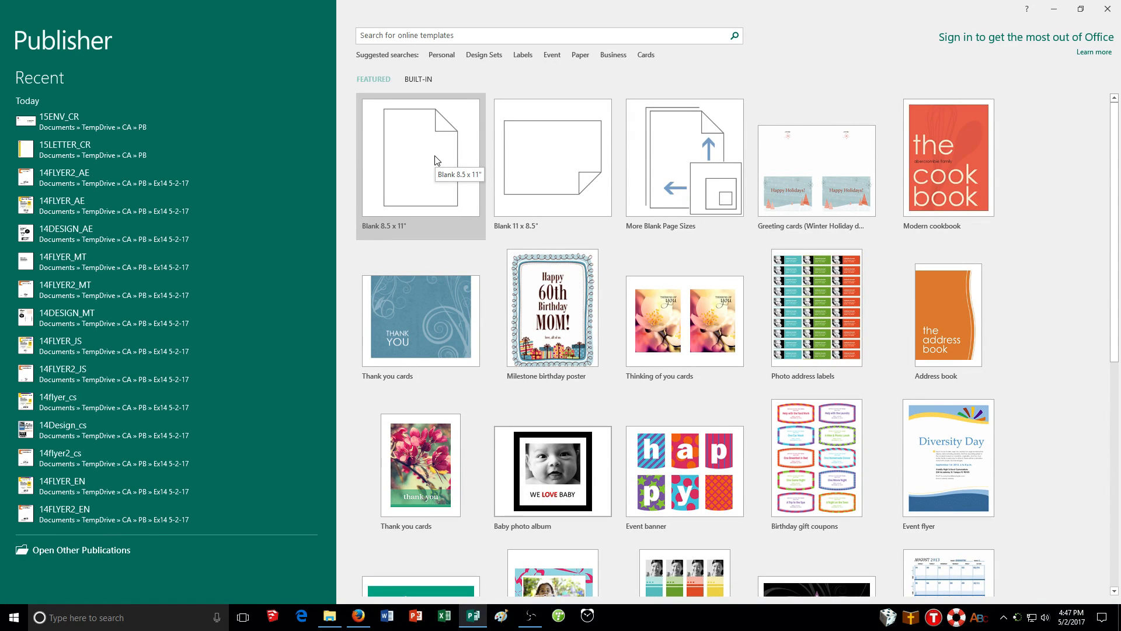
# Step: Choose the Appreciation 9 design from the built-in Award Certificates templates
pyautogui.click(428, 80)
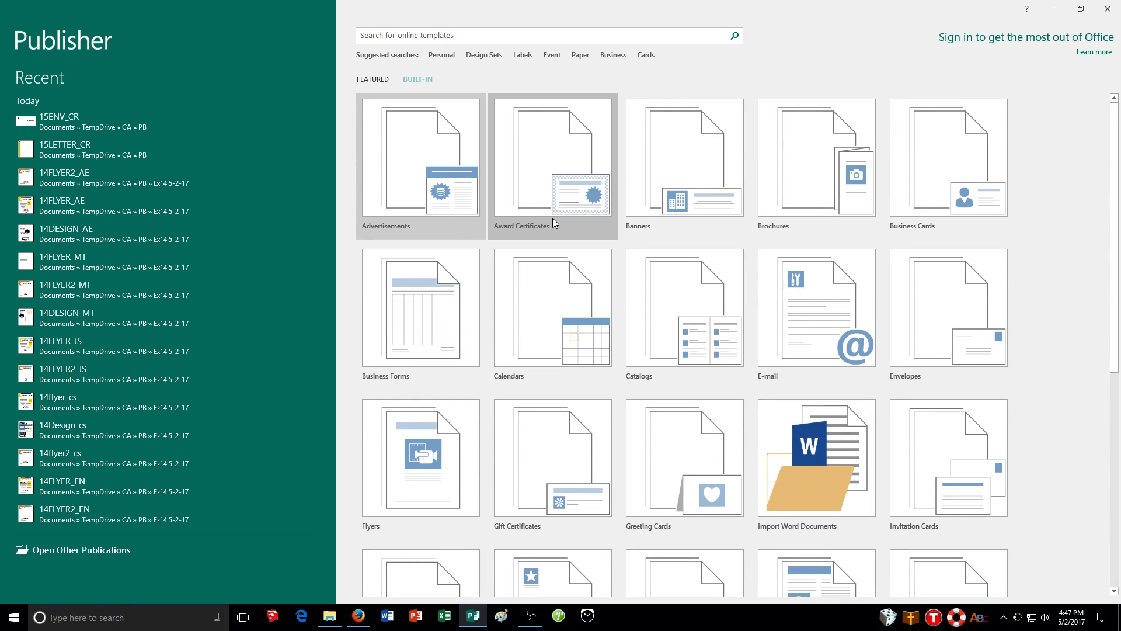
pyautogui.click(575, 230)
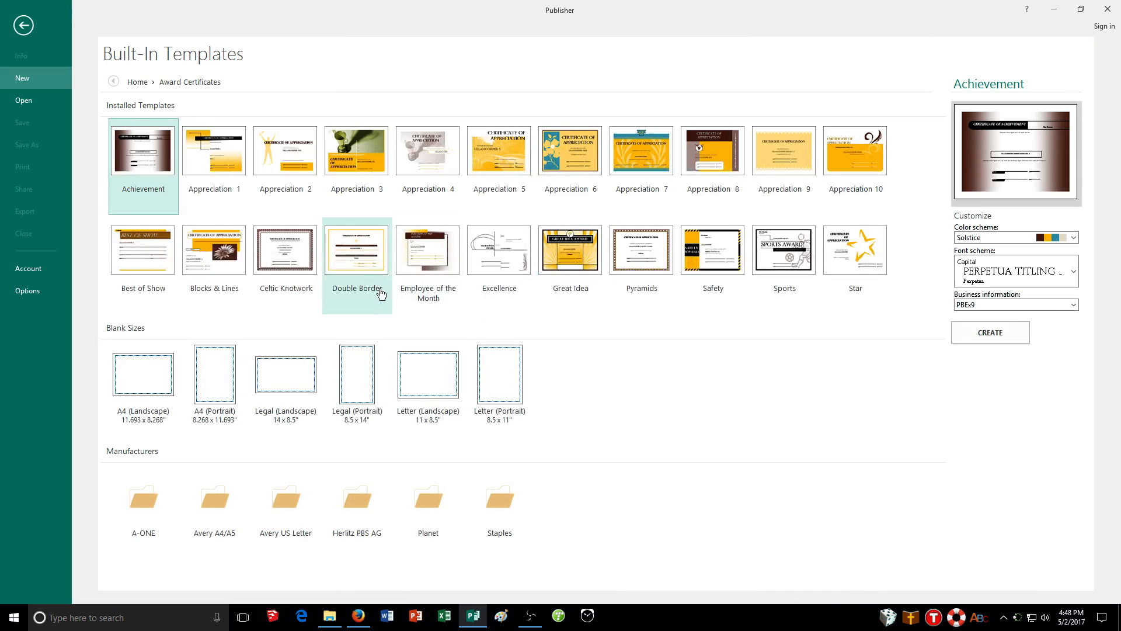
pyautogui.click(792, 192)
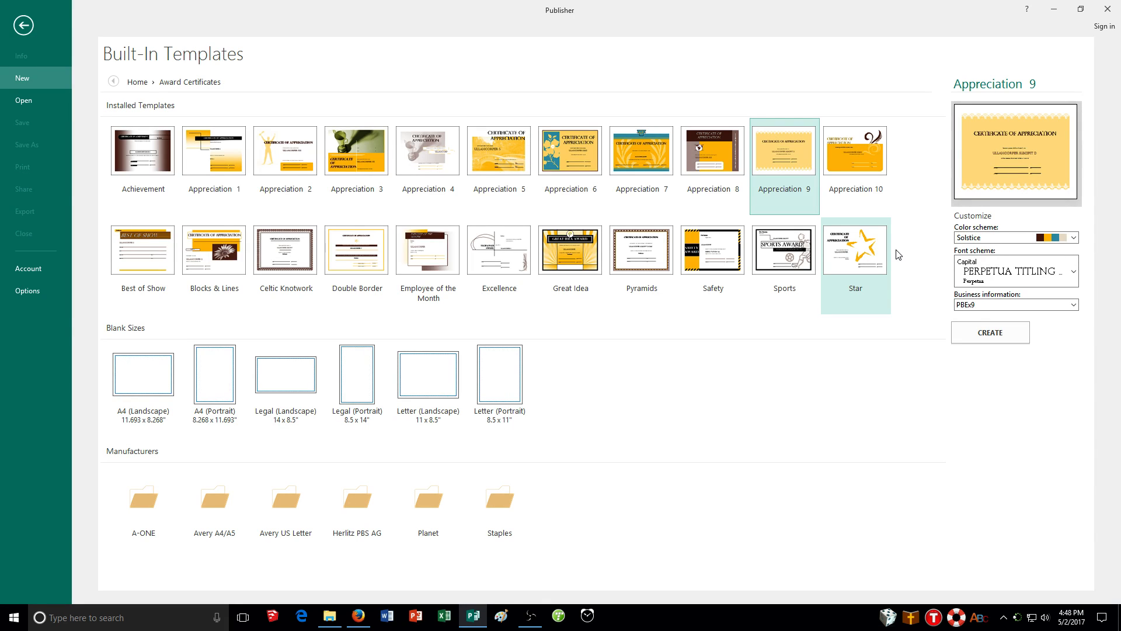
# Step: Create the certificate with the Solstice color scheme and the Capital font scheme
pyautogui.click(1075, 239)
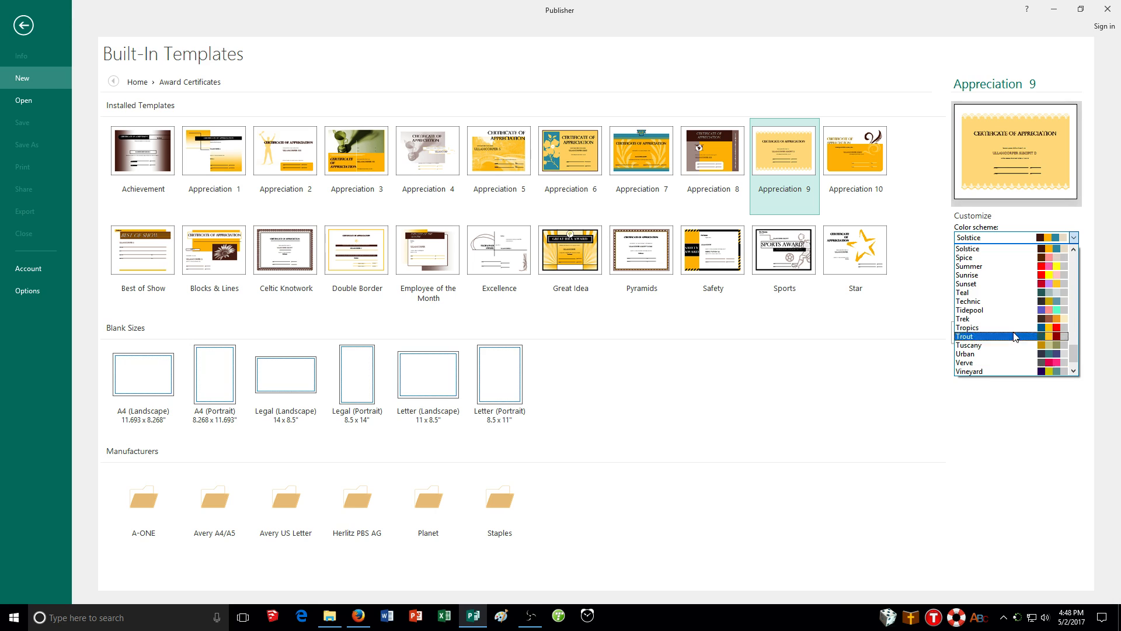
pyautogui.click(1012, 249)
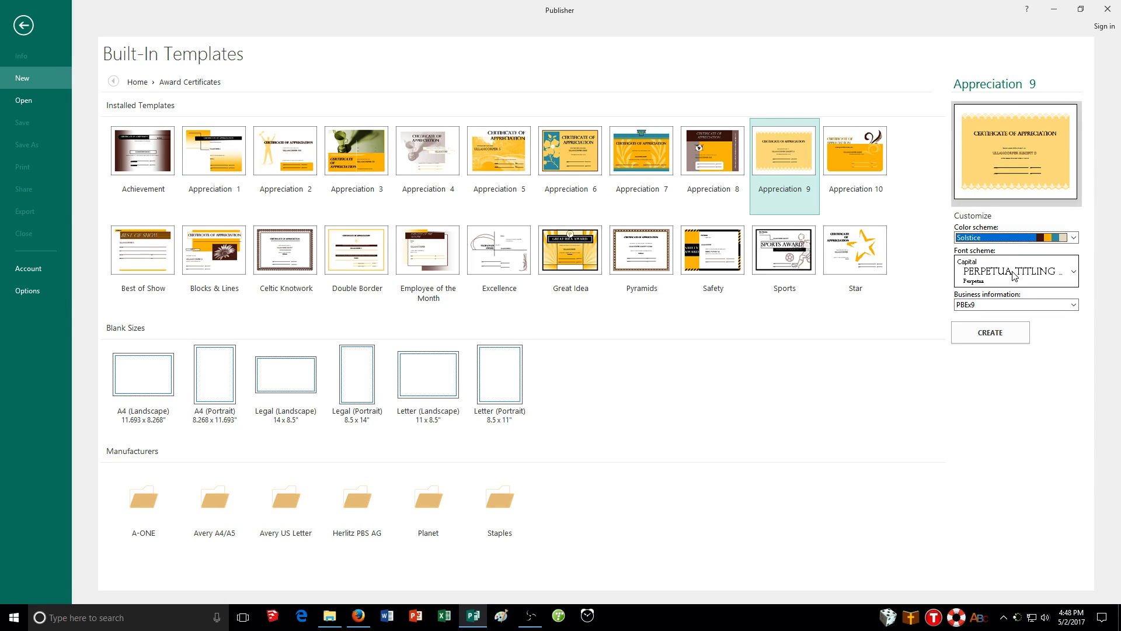
pyautogui.click(1015, 275)
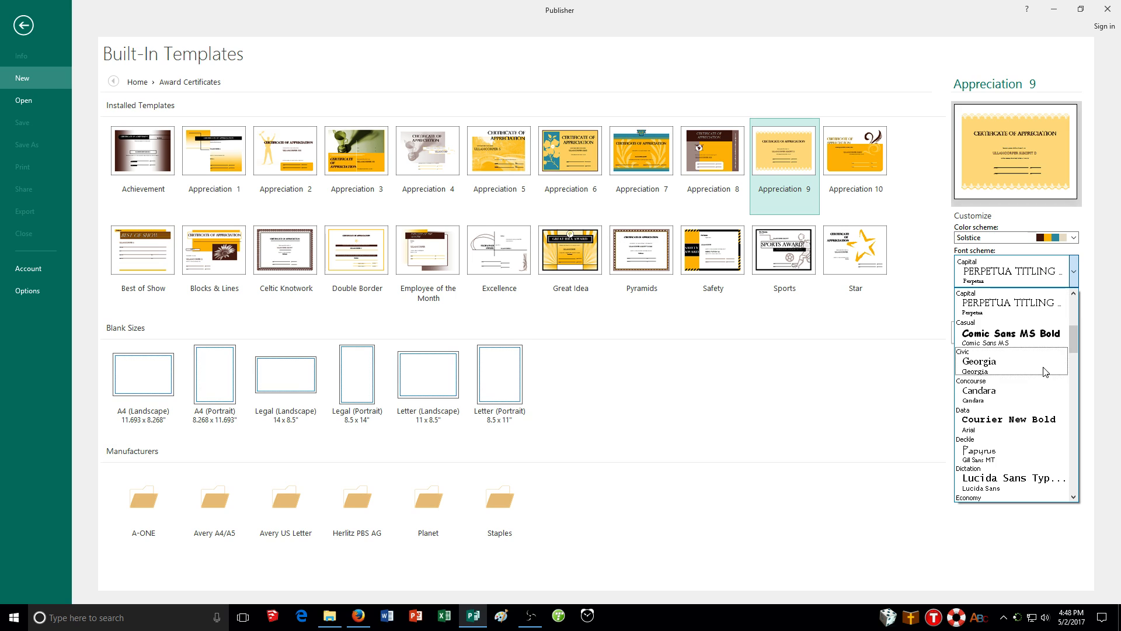
pyautogui.click(1021, 299)
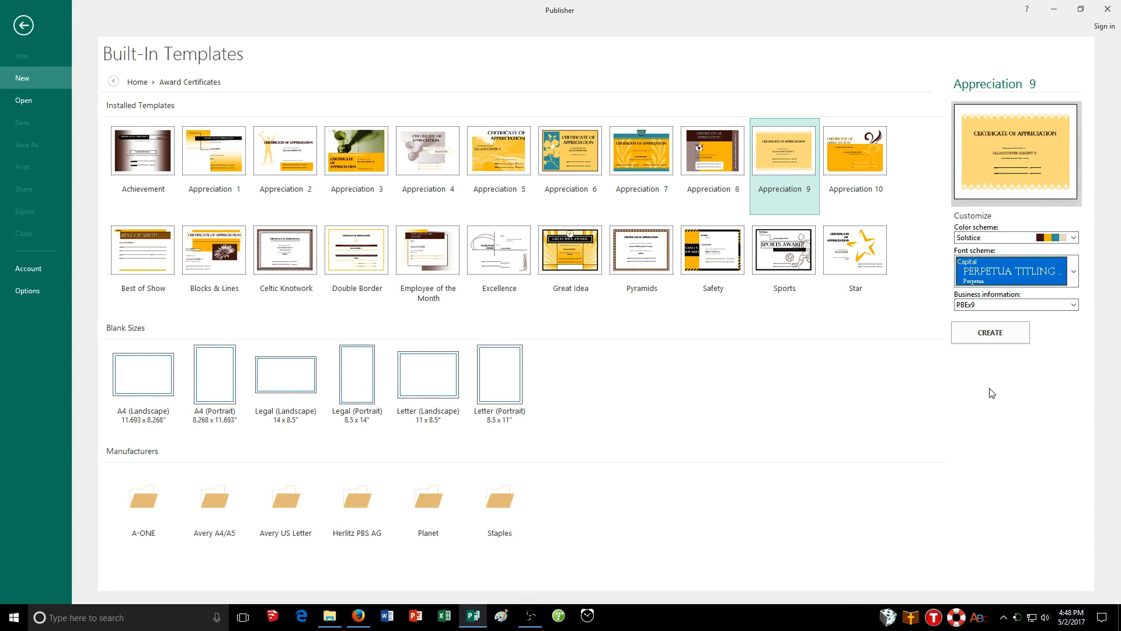
pyautogui.click(1006, 334)
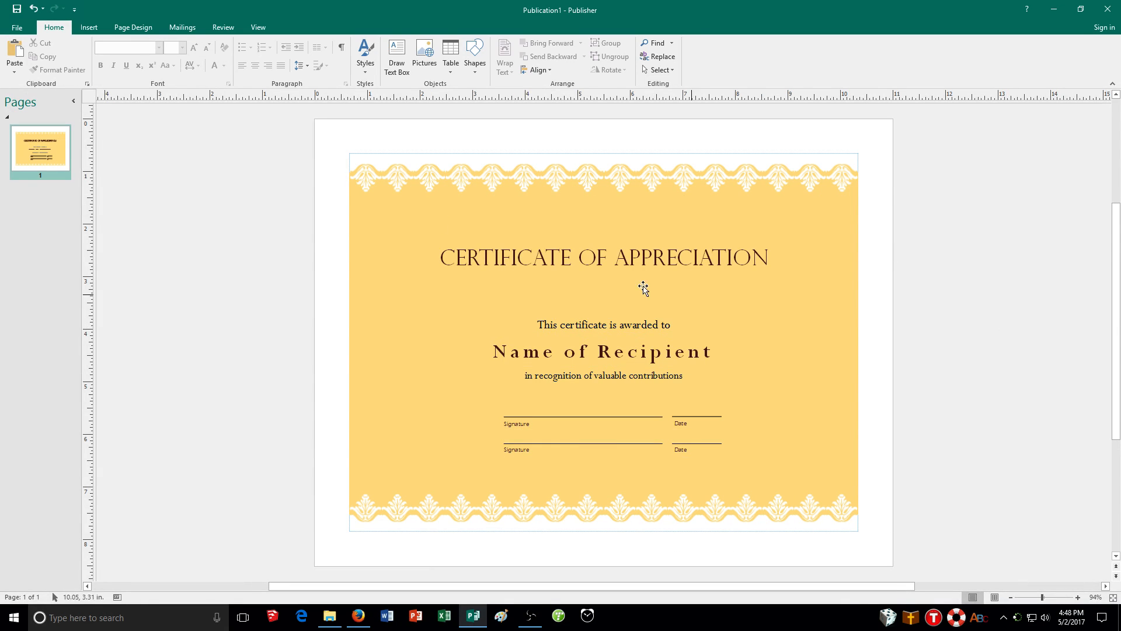
# Step: Save the publication in the PB folder under the file name 16CERTIF_CR
pyautogui.click(21, 29)
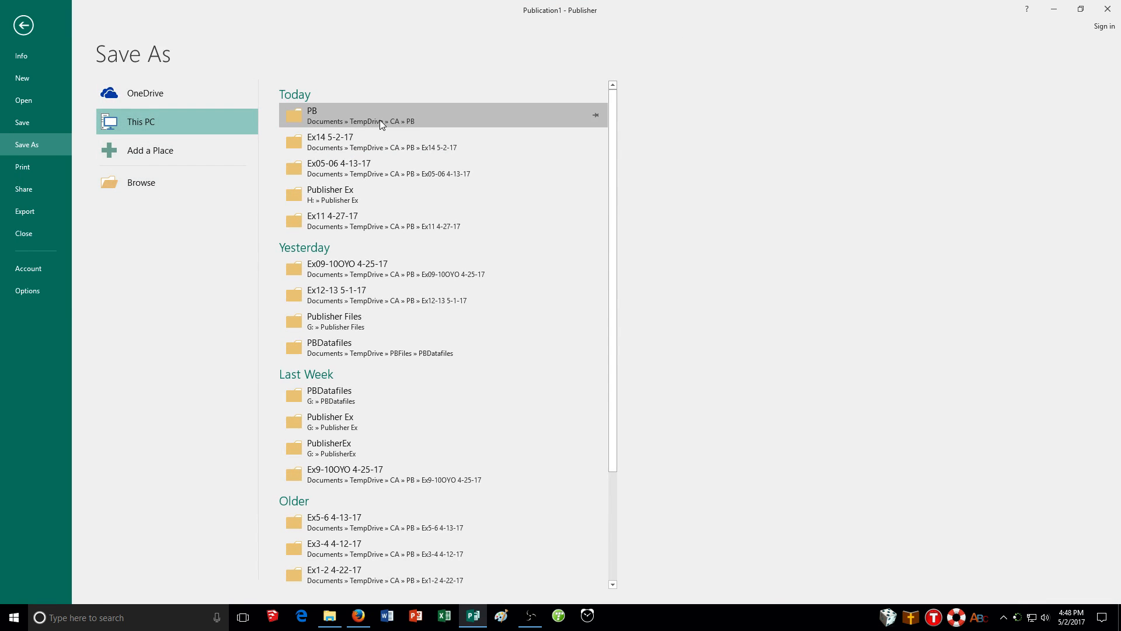
pyautogui.click(380, 121)
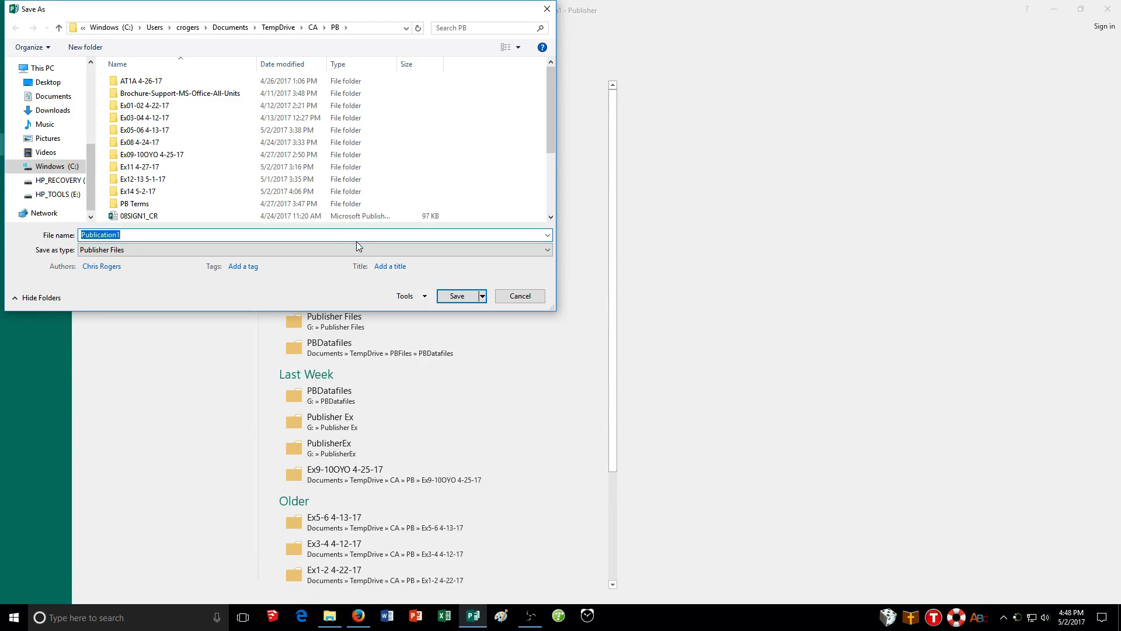
pyautogui.write('16CERTIF_CR')
pyautogui.press('Return')
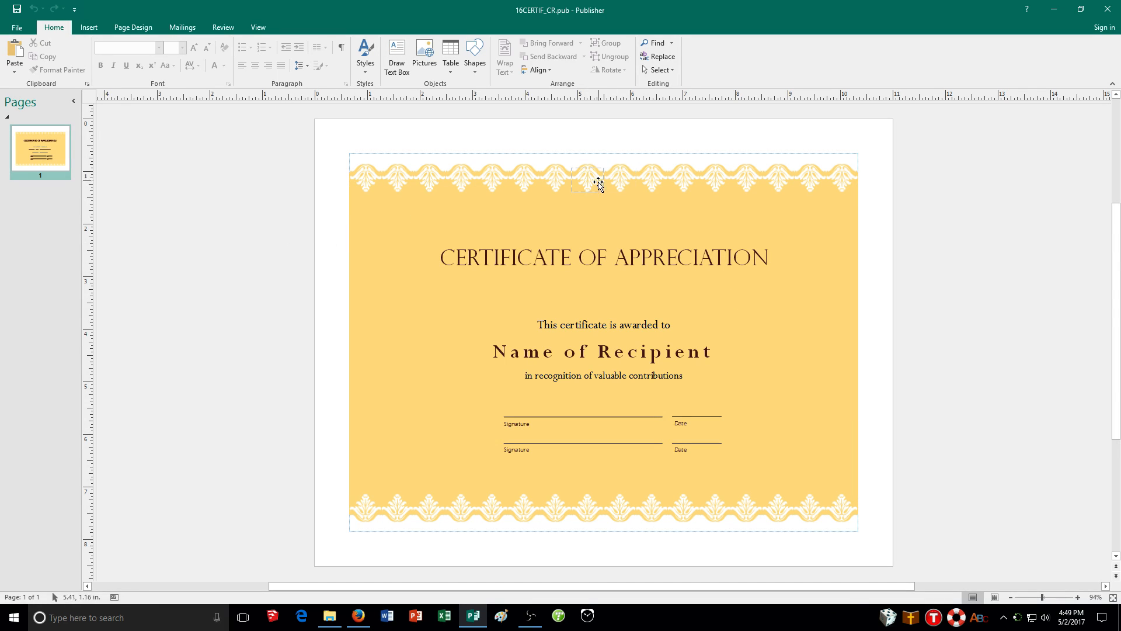
# Step: Draw an oval about 2.87" wide and 0.91" high above the certificate title
pyautogui.click(89, 27)
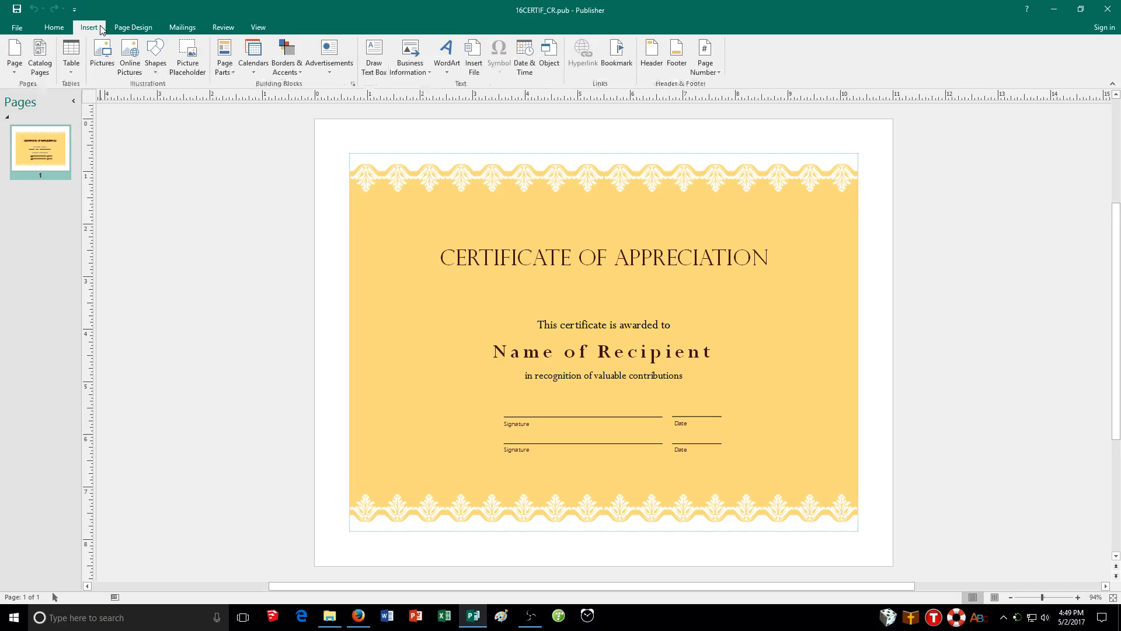
pyautogui.click(161, 69)
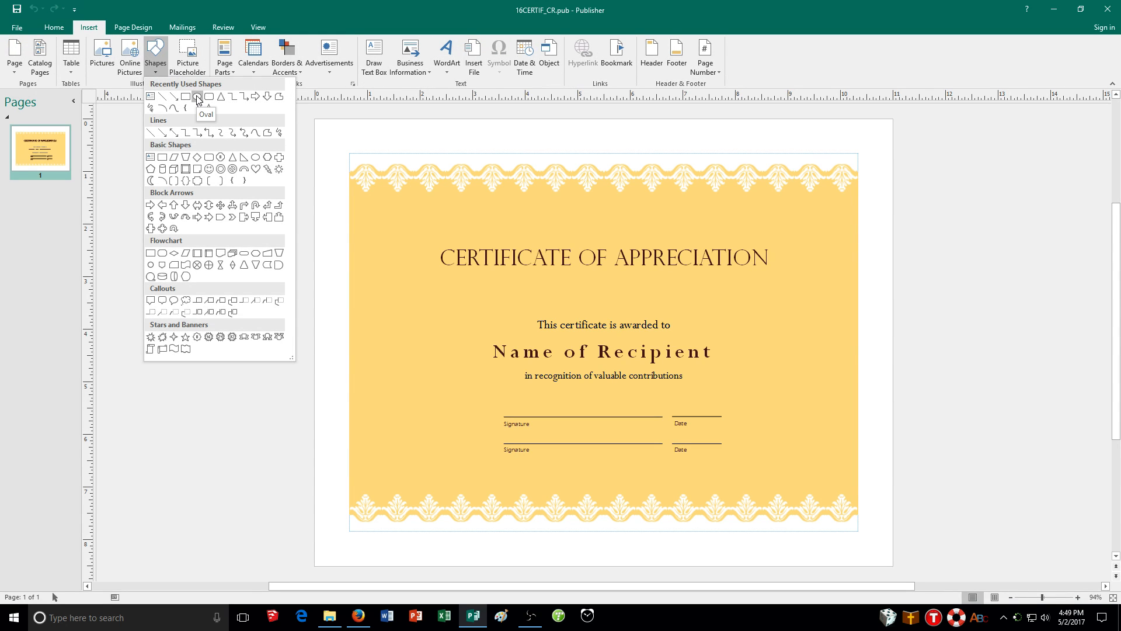
pyautogui.click(197, 96)
pyautogui.moveTo(548, 183); pyautogui.dragTo(700, 232)
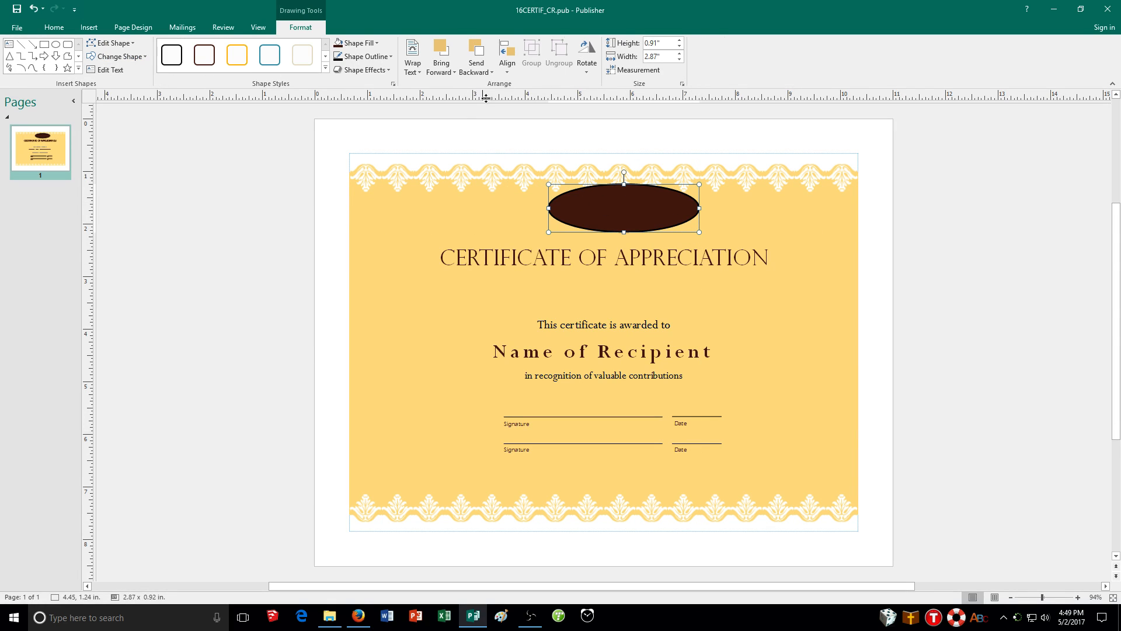
# Step: Shift the oval slightly to the left, bringing it closer to the center above the certificate title
pyautogui.click(508, 70)
pyautogui.click(507, 69)
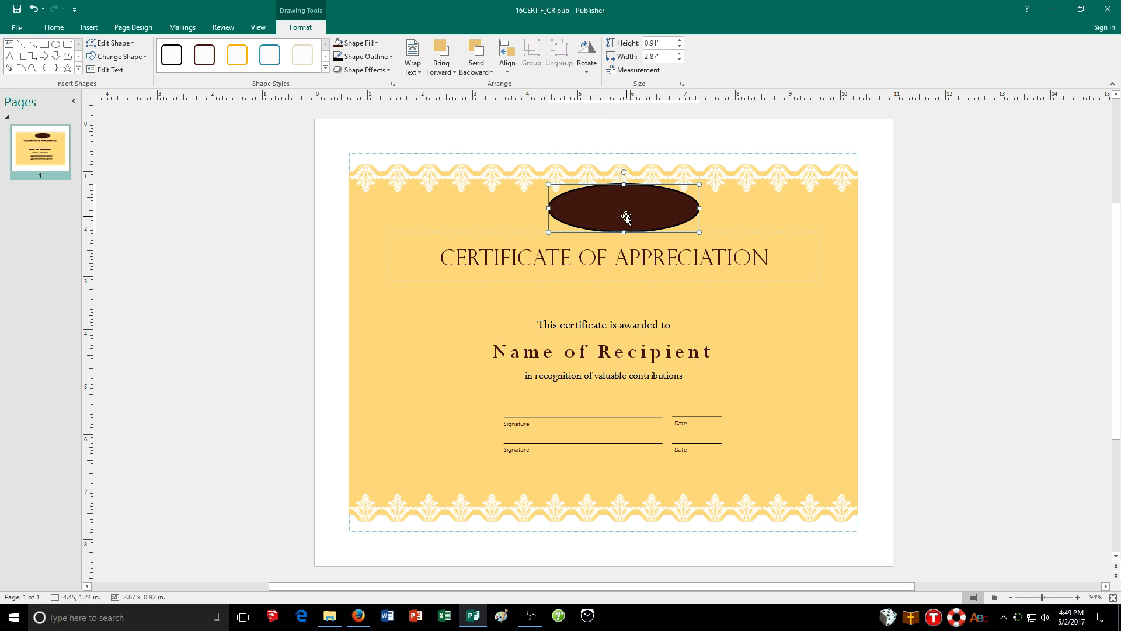
pyautogui.click(500, 69)
pyautogui.click(501, 70)
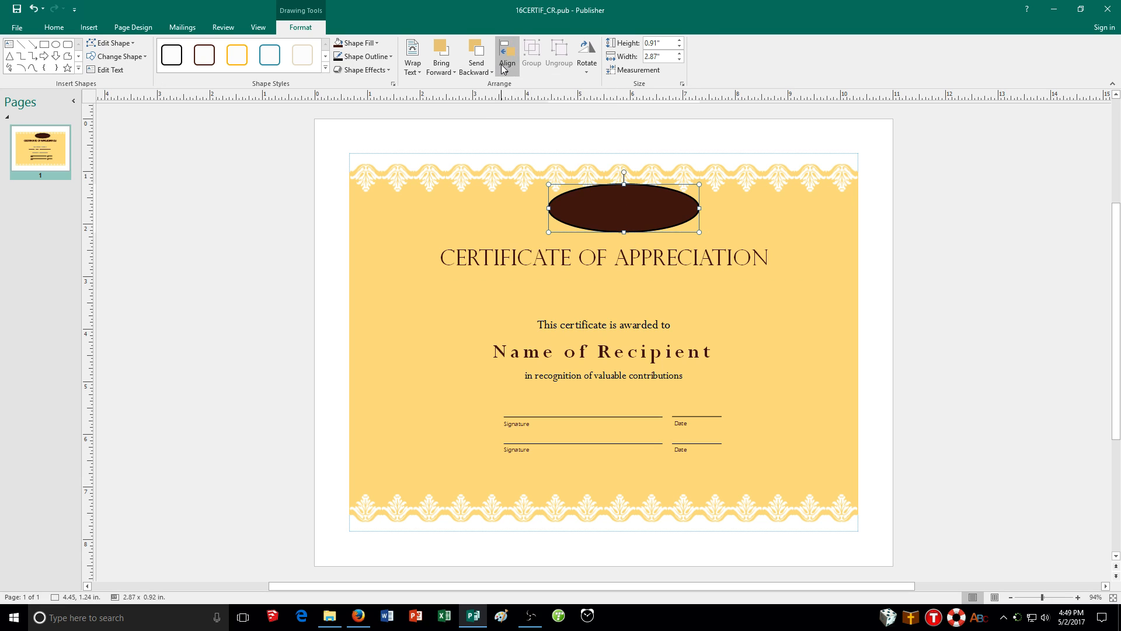
pyautogui.moveTo(627, 211); pyautogui.dragTo(623, 211)
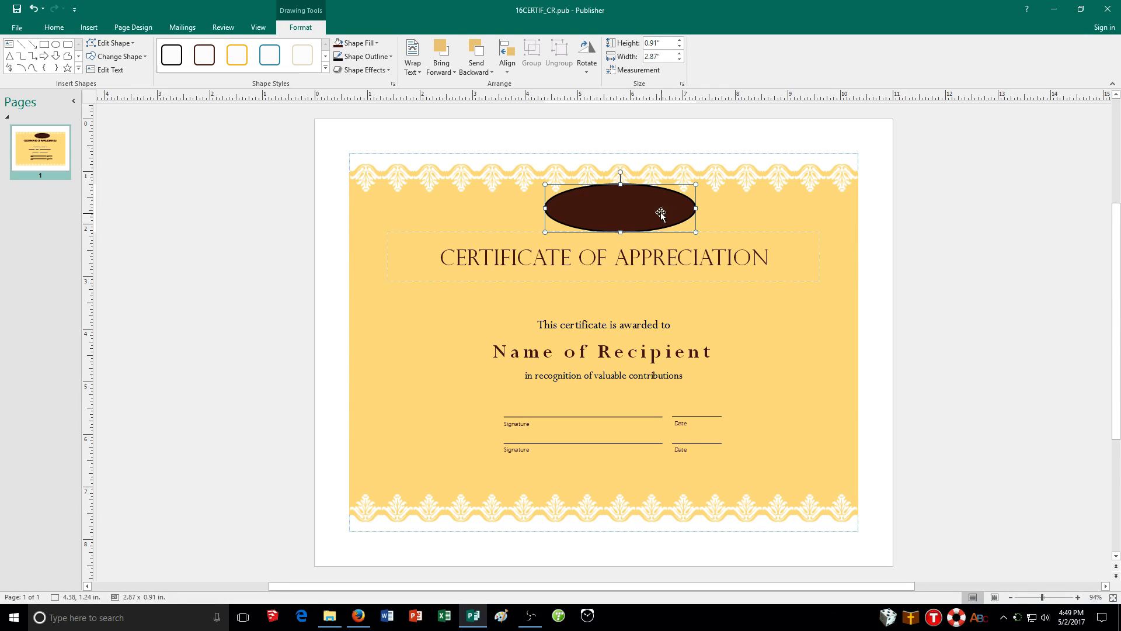
# Step: Try to fill the oval with a color sampled from the certificate near the title
pyautogui.click(253, 32)
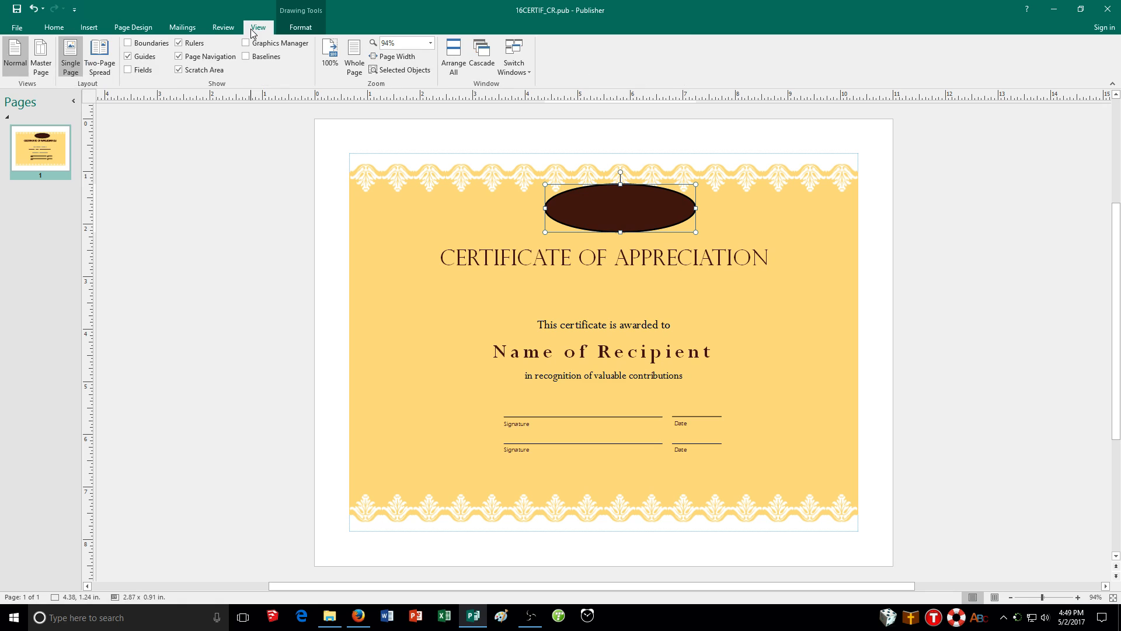
pyautogui.click(301, 27)
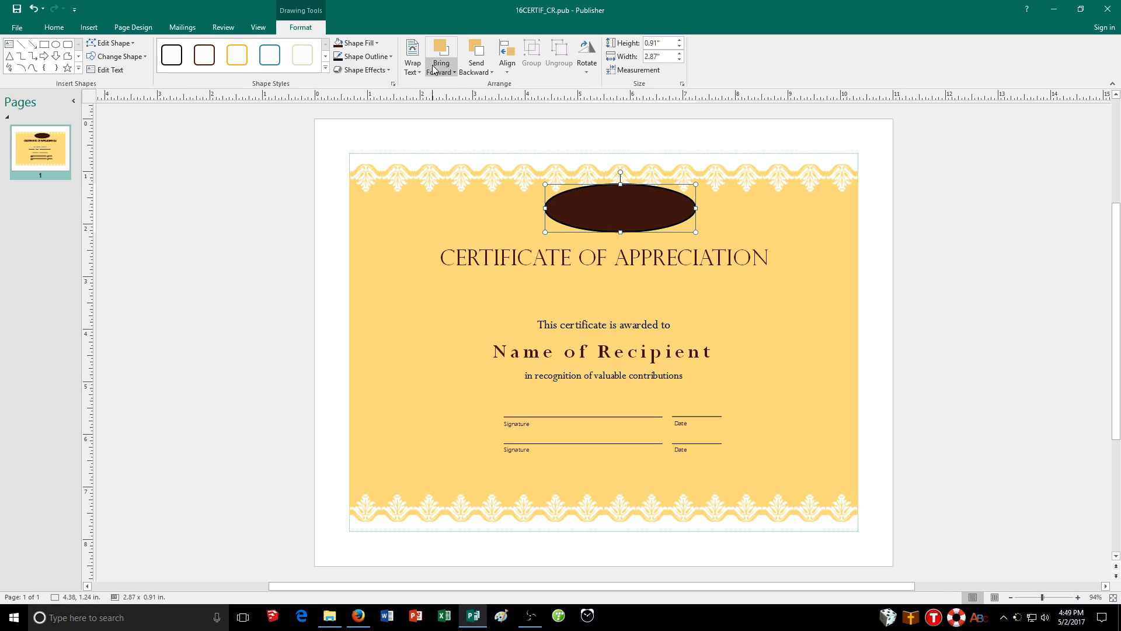
pyautogui.click(362, 45)
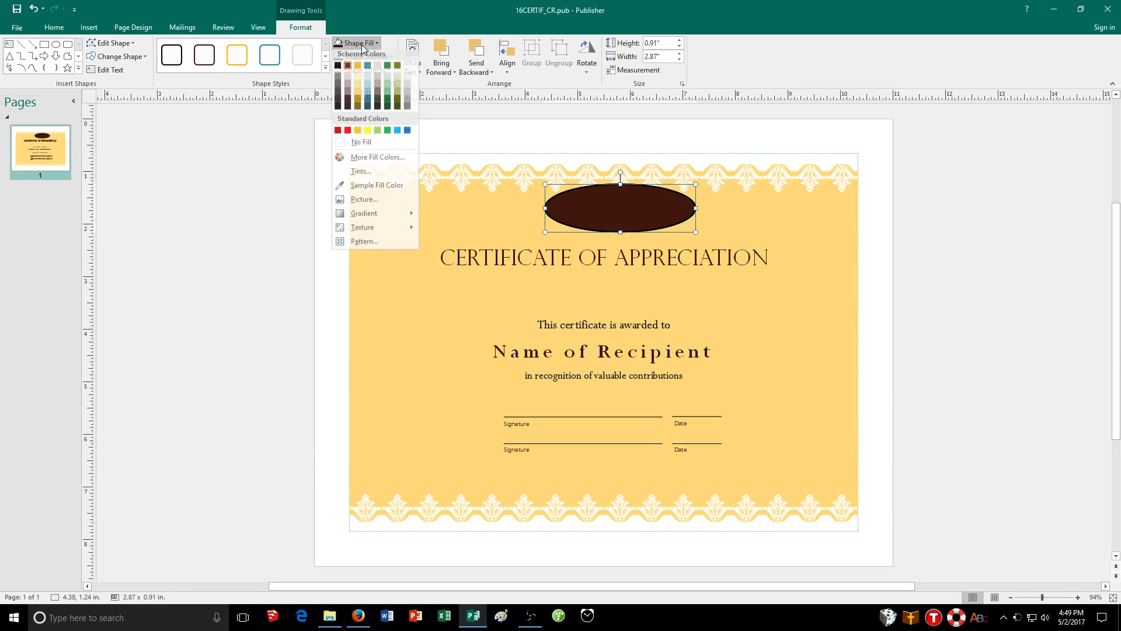
pyautogui.click(396, 185)
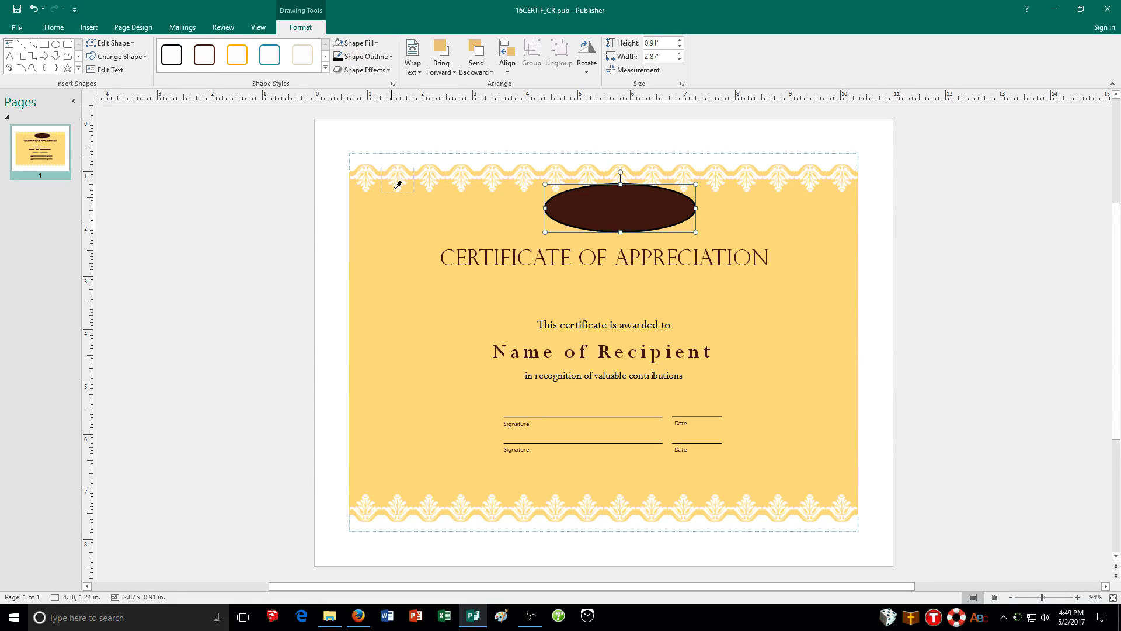
pyautogui.click(404, 282)
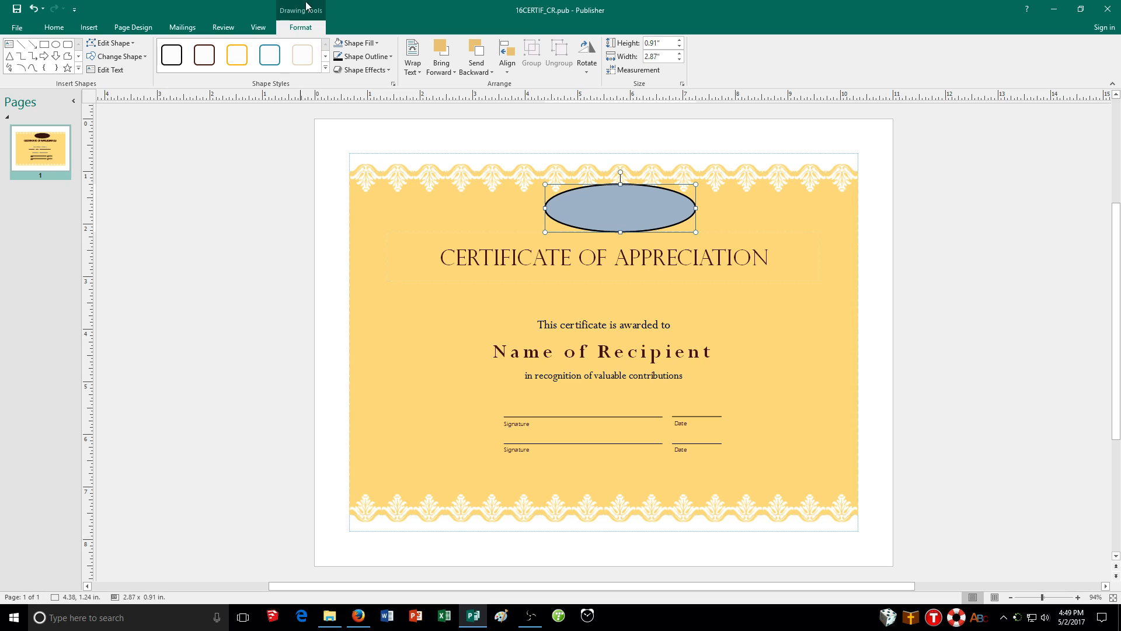
# Step: Fill the oval with the certificate's yellow background color by sampling it with Sample Fill Color
pyautogui.click(369, 46)
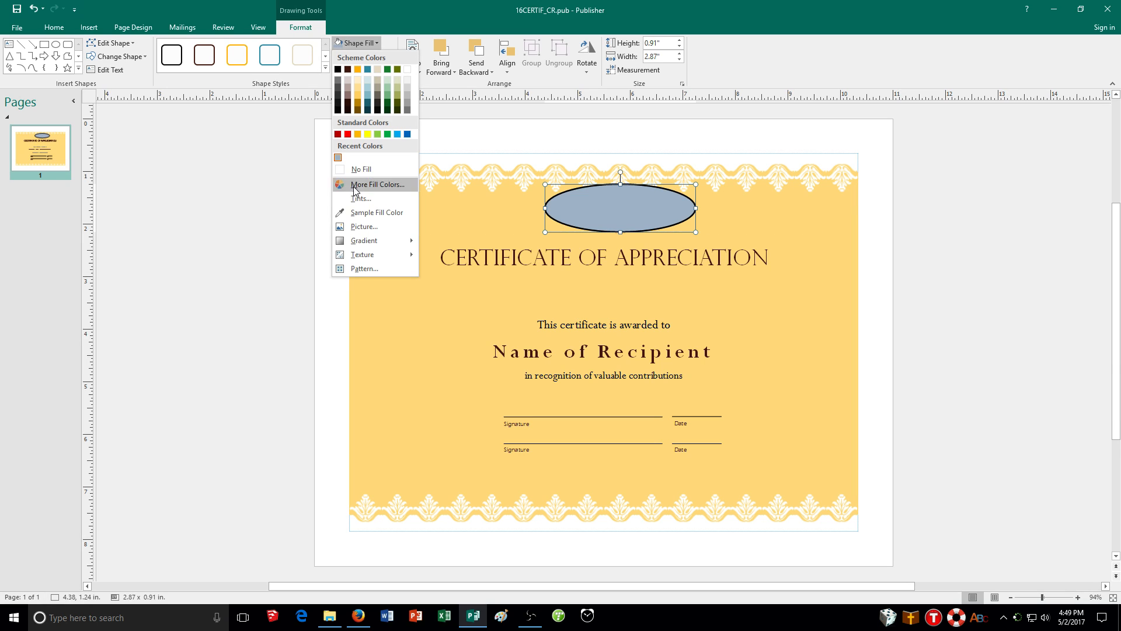
pyautogui.click(373, 209)
pyautogui.click(418, 356)
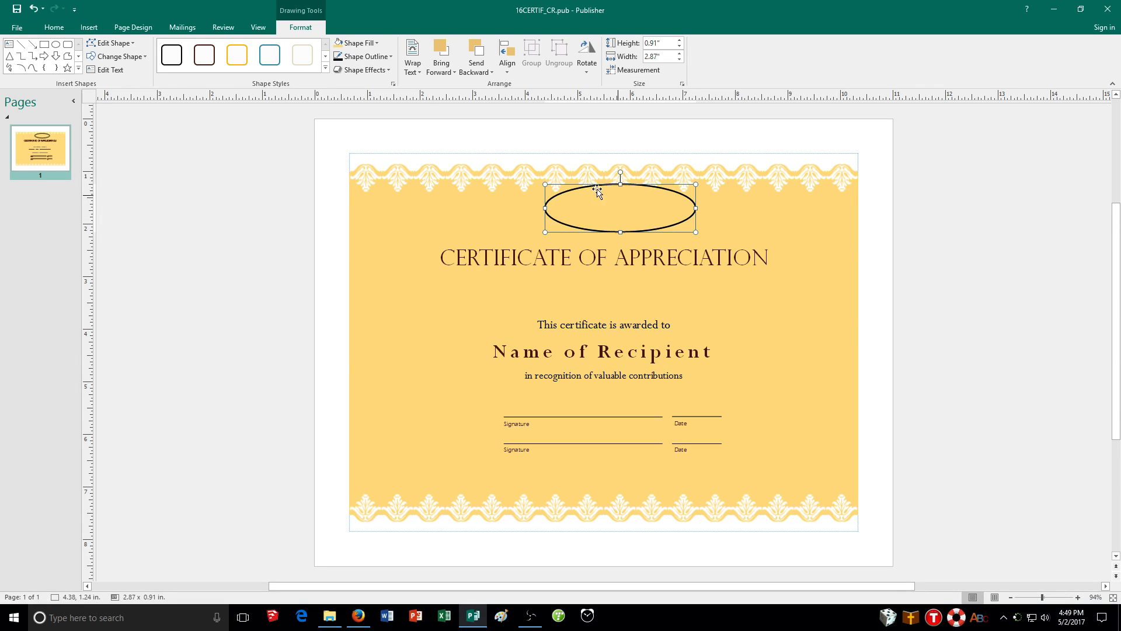
pyautogui.click(368, 44)
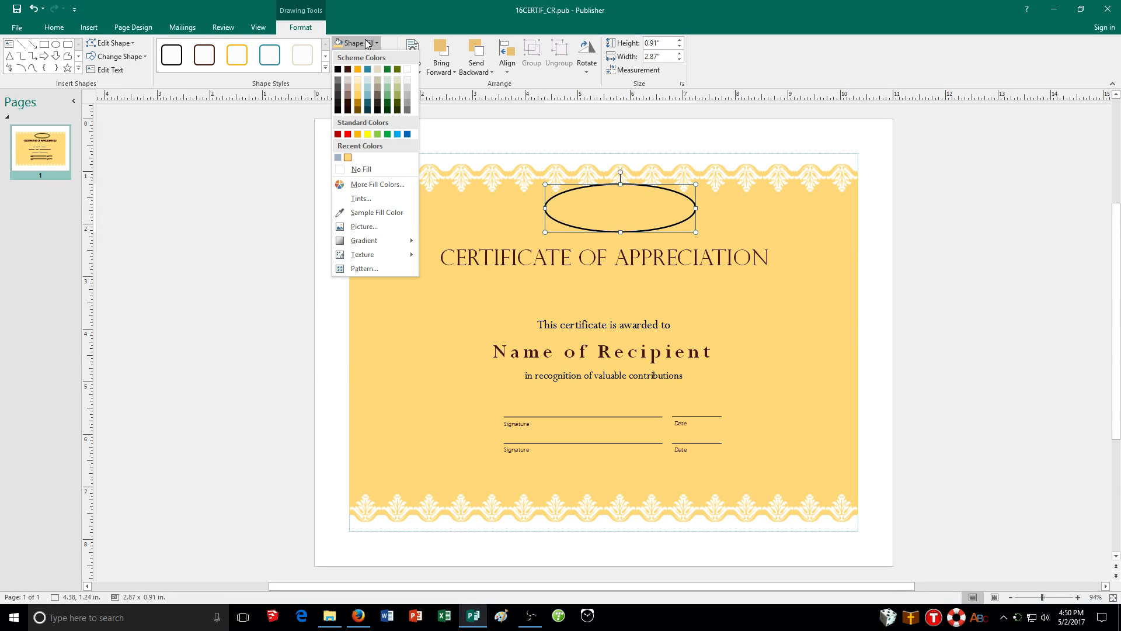
pyautogui.click(369, 44)
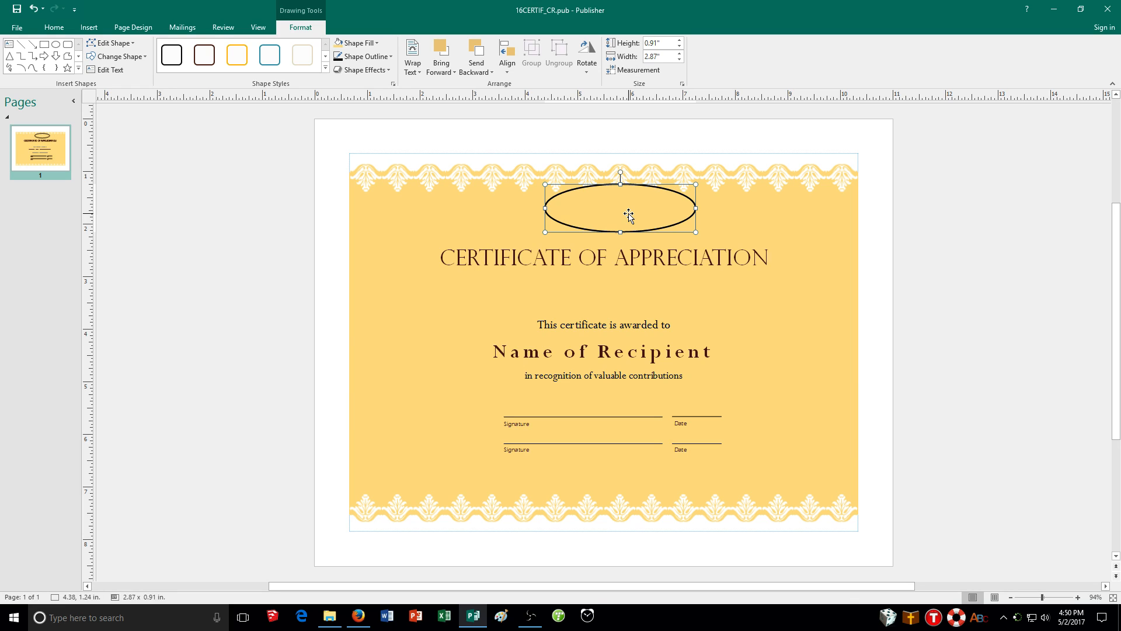
# Step: Add the text "Educate-U" inside the oval
pyautogui.write('Educa')
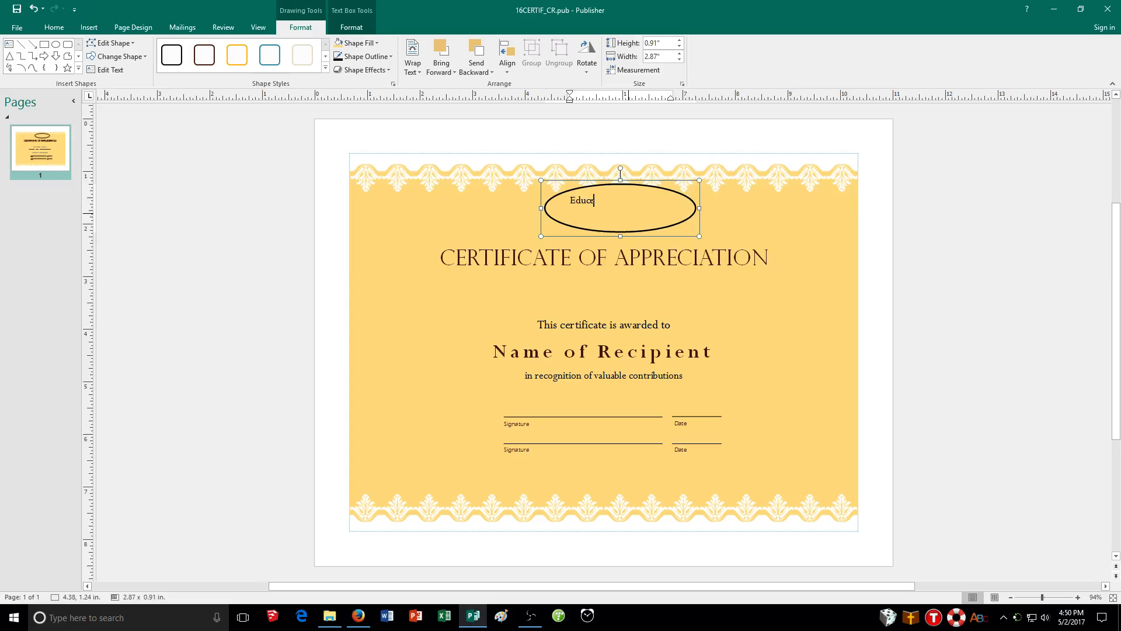
pyautogui.write('te-U')
# Step: Center the oval's text horizontally and vertically, and have it resize automatically to fit the shape
pyautogui.click(352, 28)
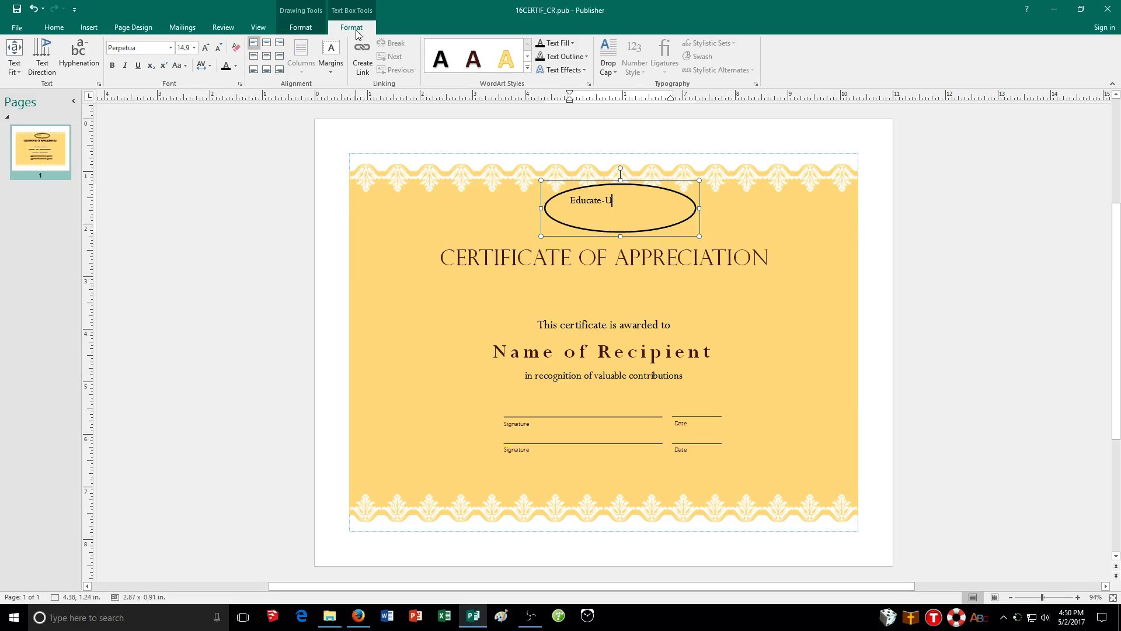
pyautogui.click(266, 57)
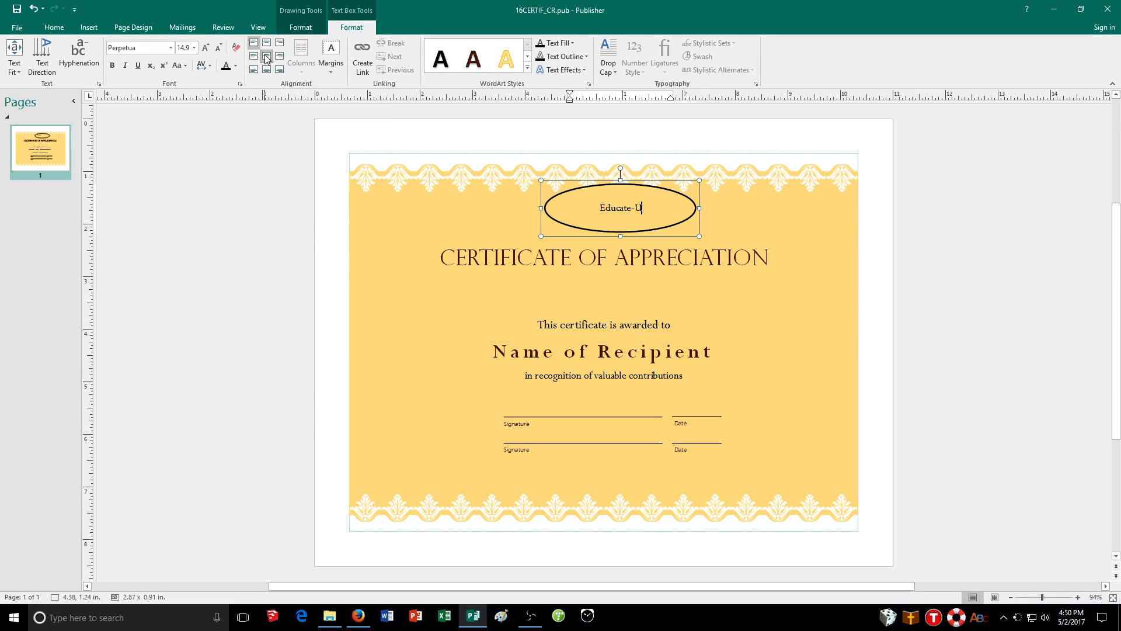
pyautogui.click(14, 74)
pyautogui.click(20, 87)
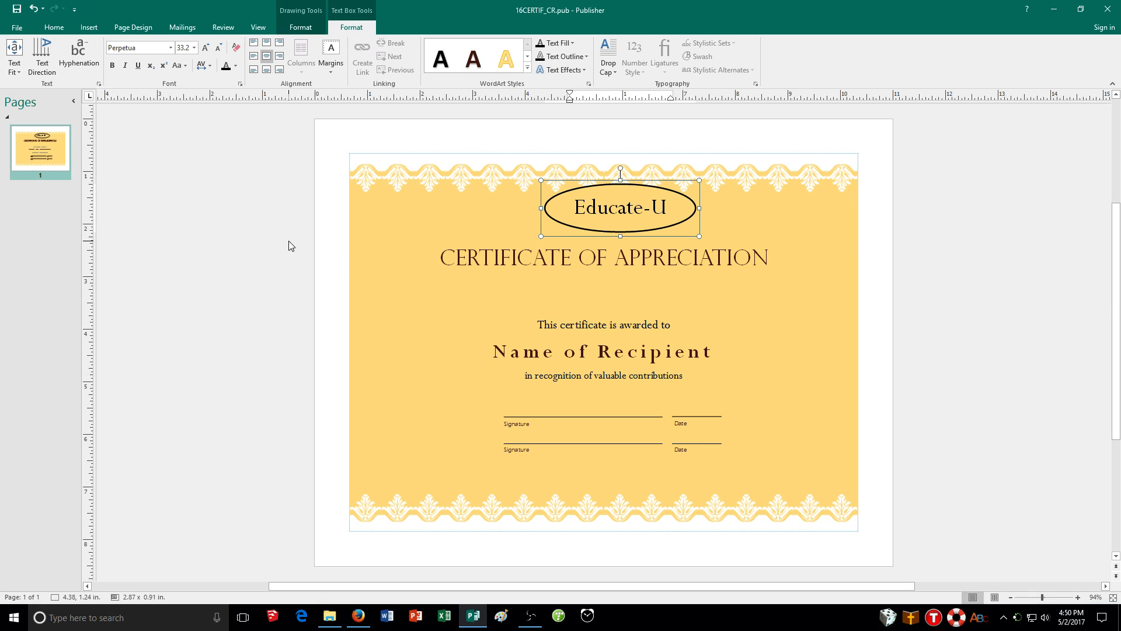
# Step: Replace the certificate title with "CERTIFICATE OF COMPLETION"
pyautogui.click(553, 261)
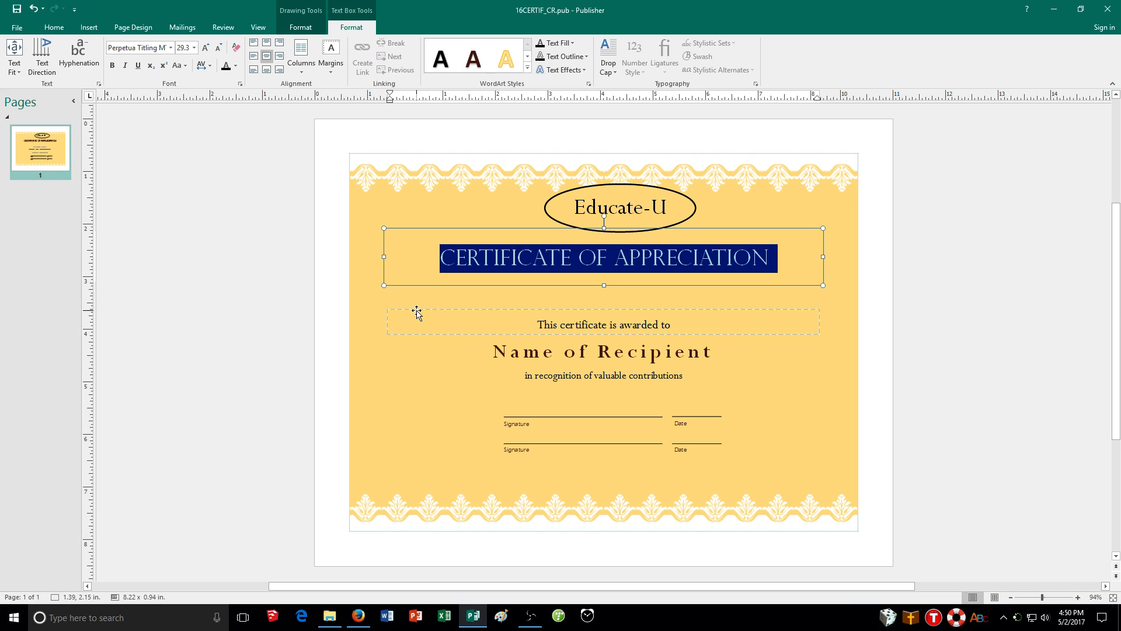
pyautogui.write('C')
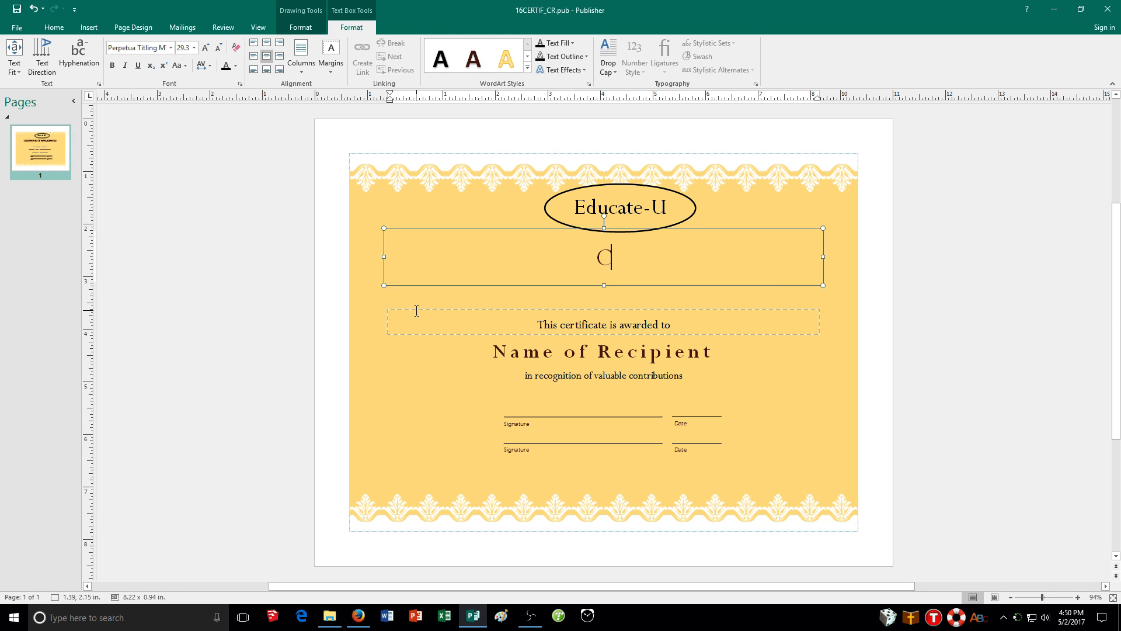
pyautogui.write('ERTIFICAT')
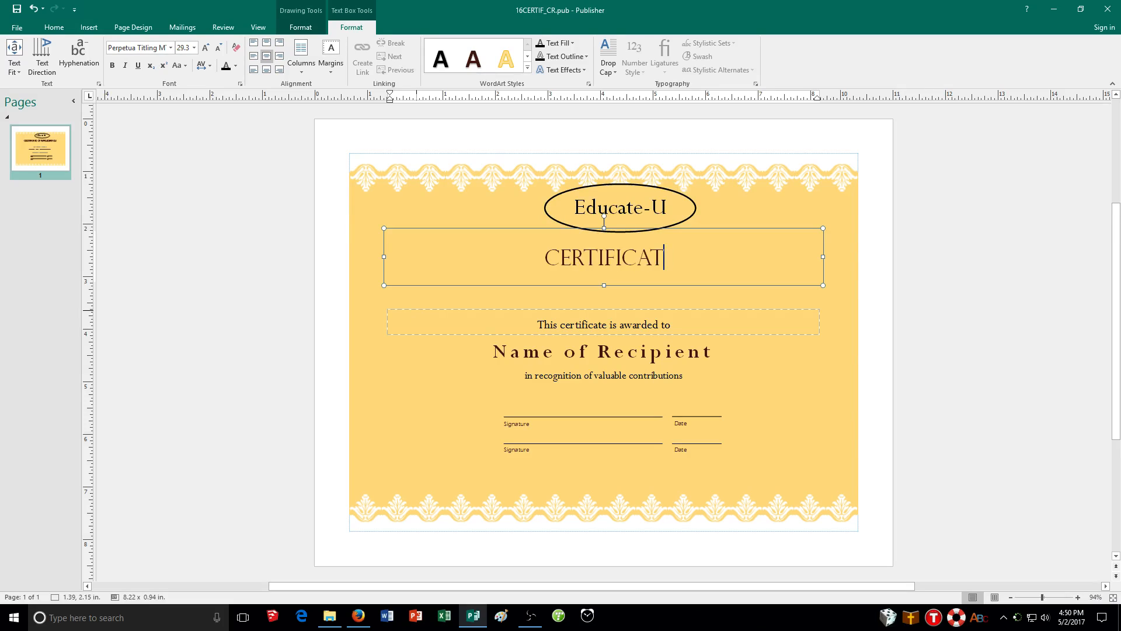
pyautogui.write('E OF COMPLETION')
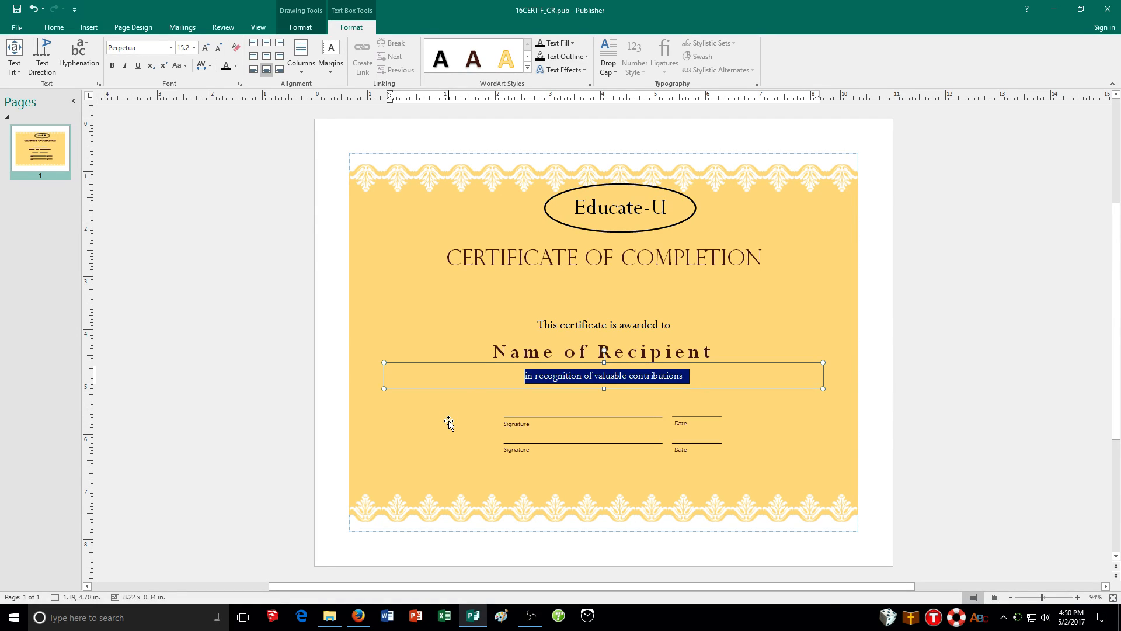
# Step: Replace the recognition line under the recipient name with "For successful completion of “Introduction to Publisher 2007”."
pyautogui.write('For succes')
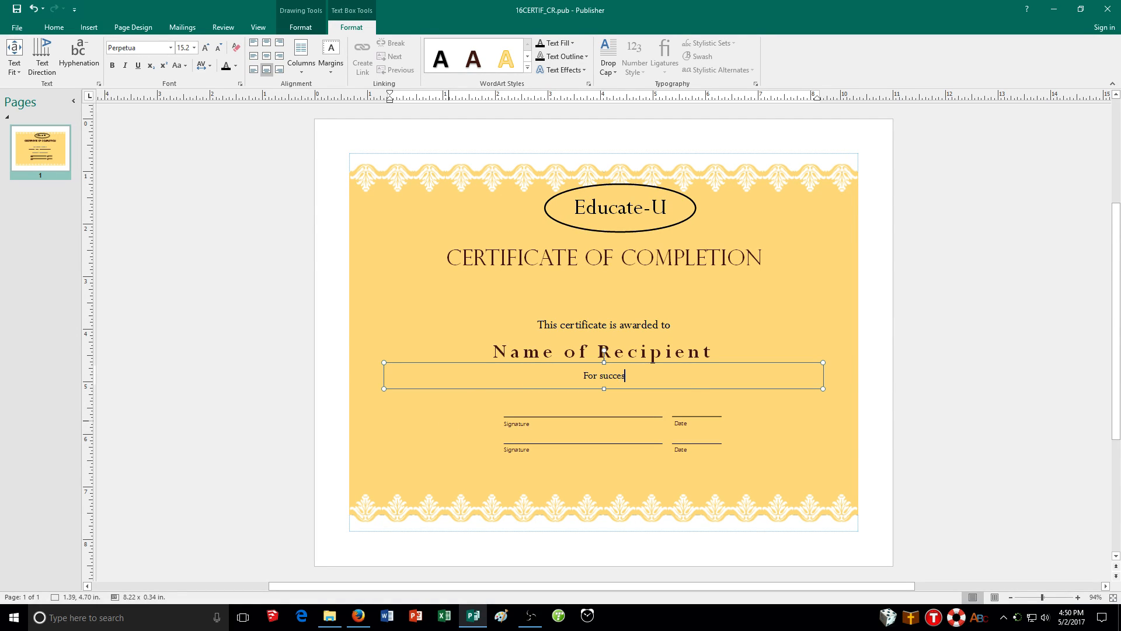
pyautogui.write('sful completion of "Intr')
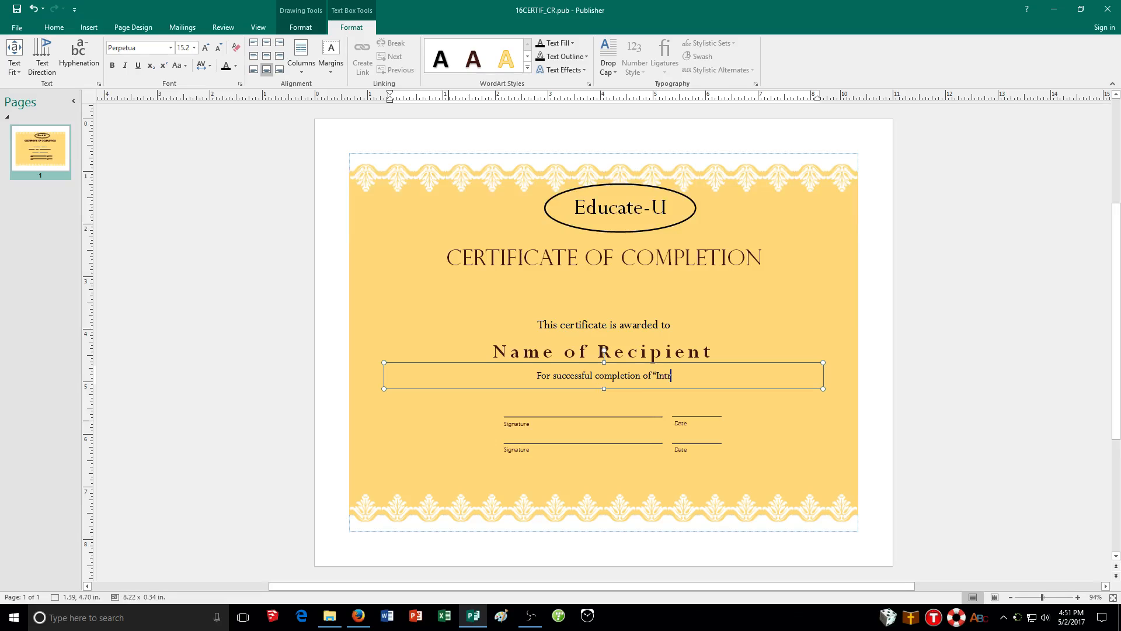
pyautogui.write('oduction to')
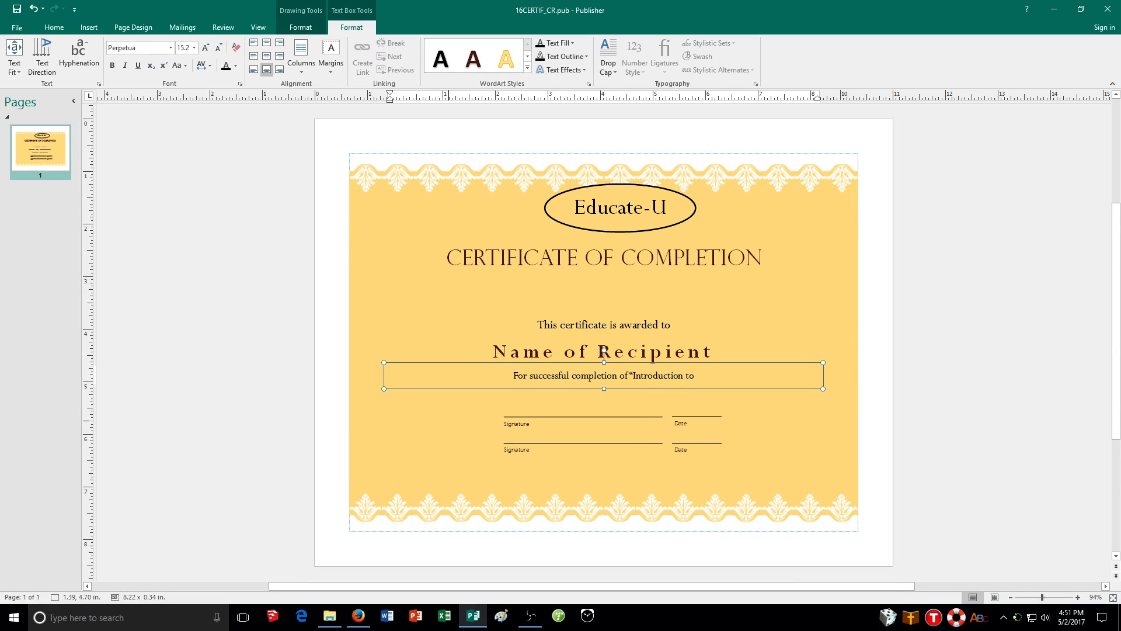
pyautogui.write(' Publisher 200')
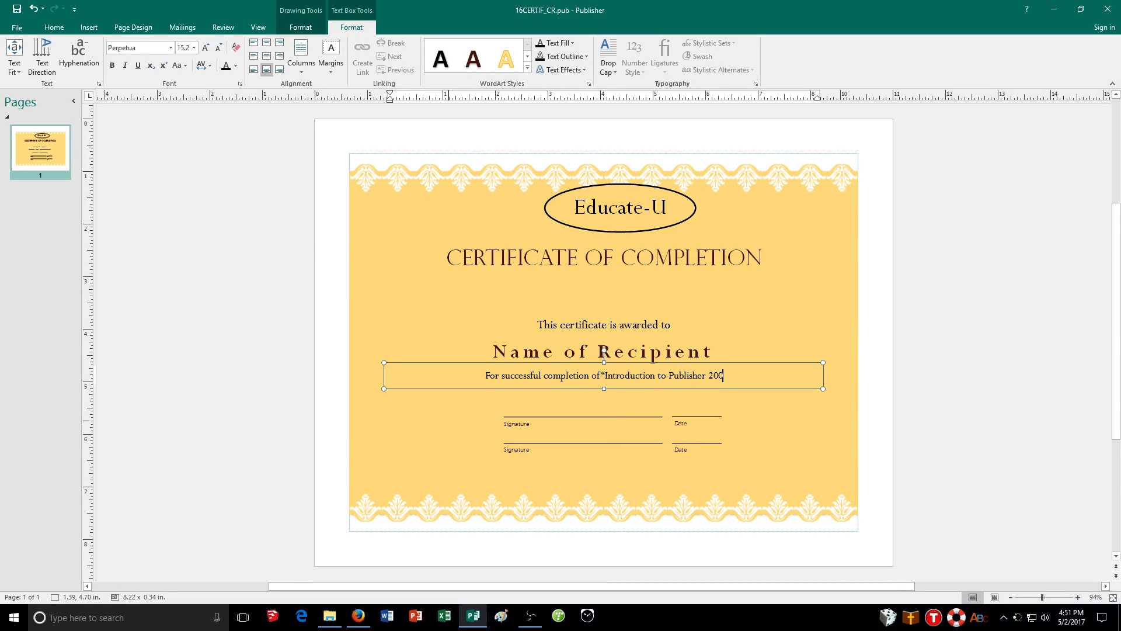
pyautogui.write('7')
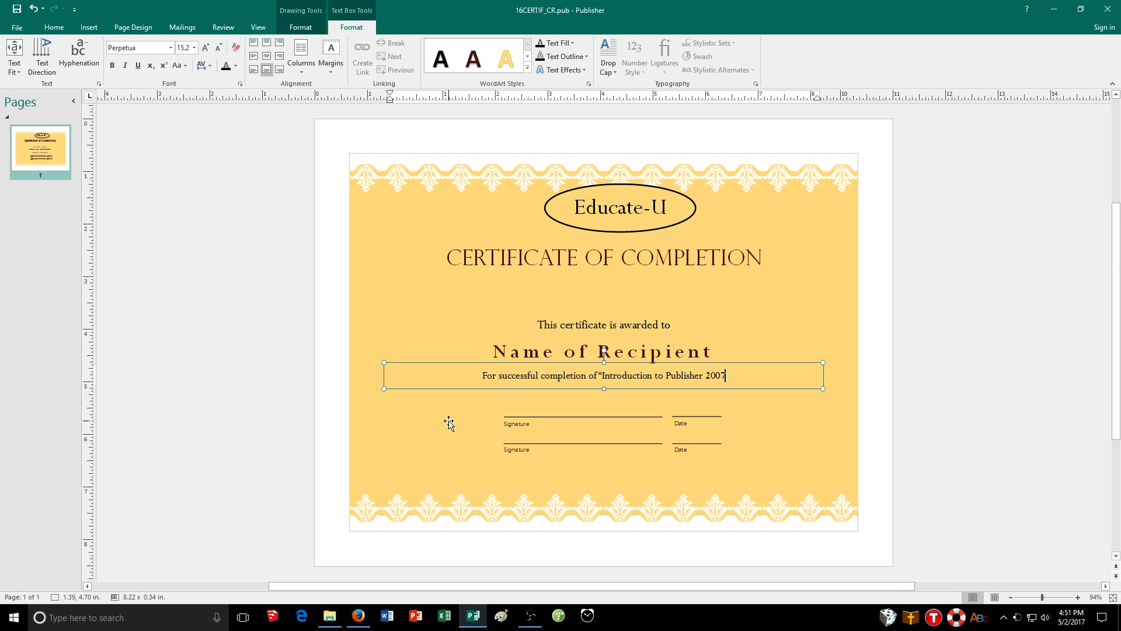
pyautogui.write('".')
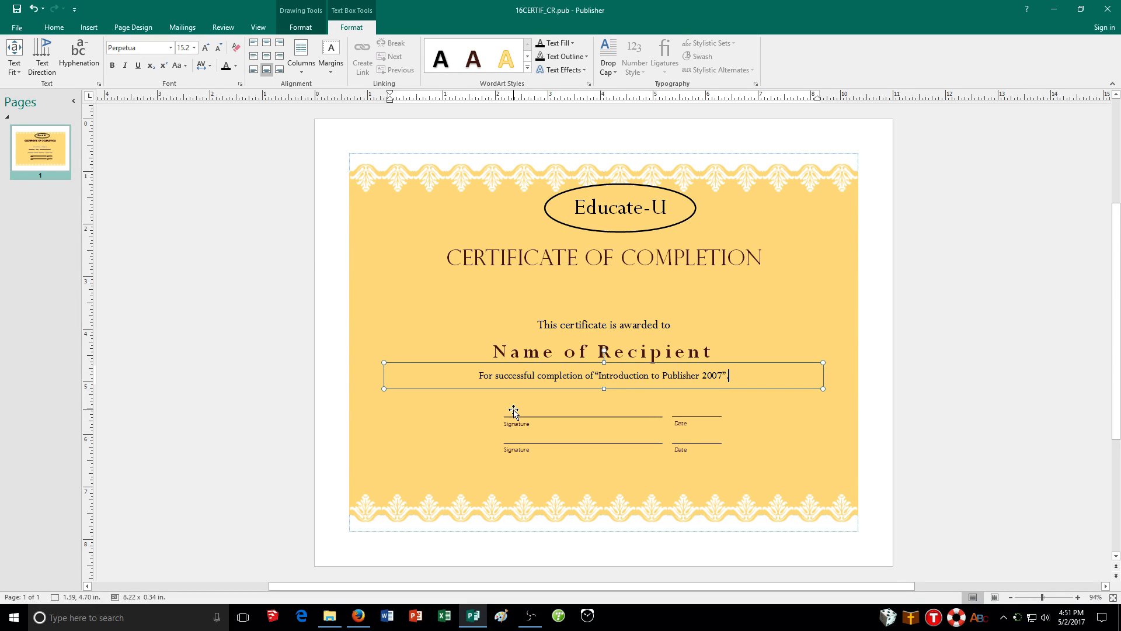
# Step: Delete the second signature line and second date line together with their Signature and Date labels
pyautogui.click(591, 443)
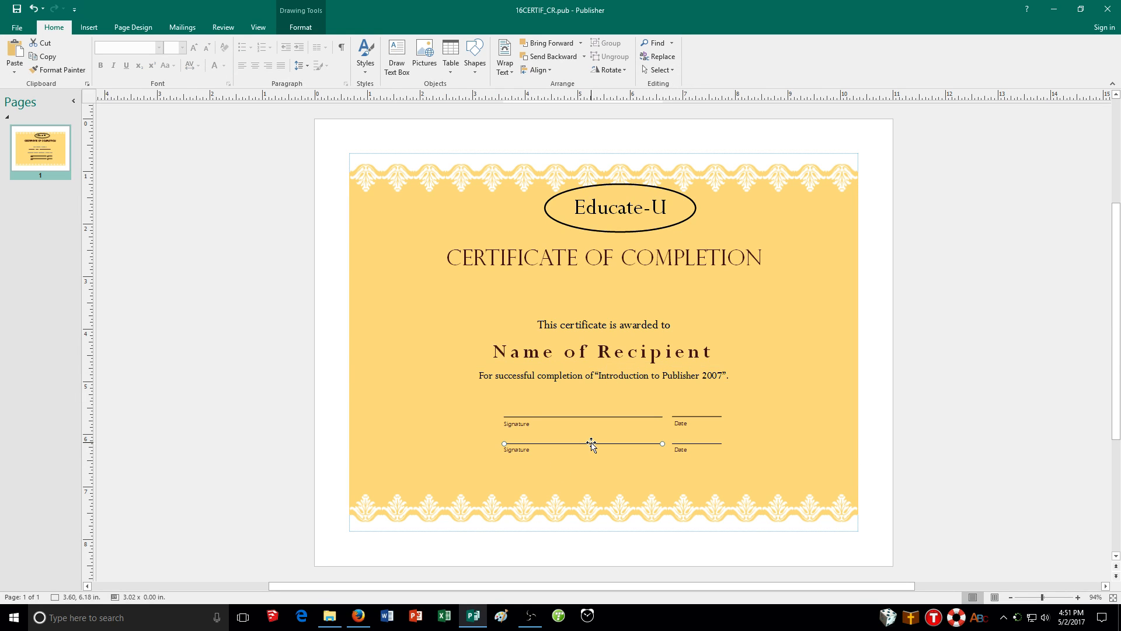
pyautogui.press('Delete')
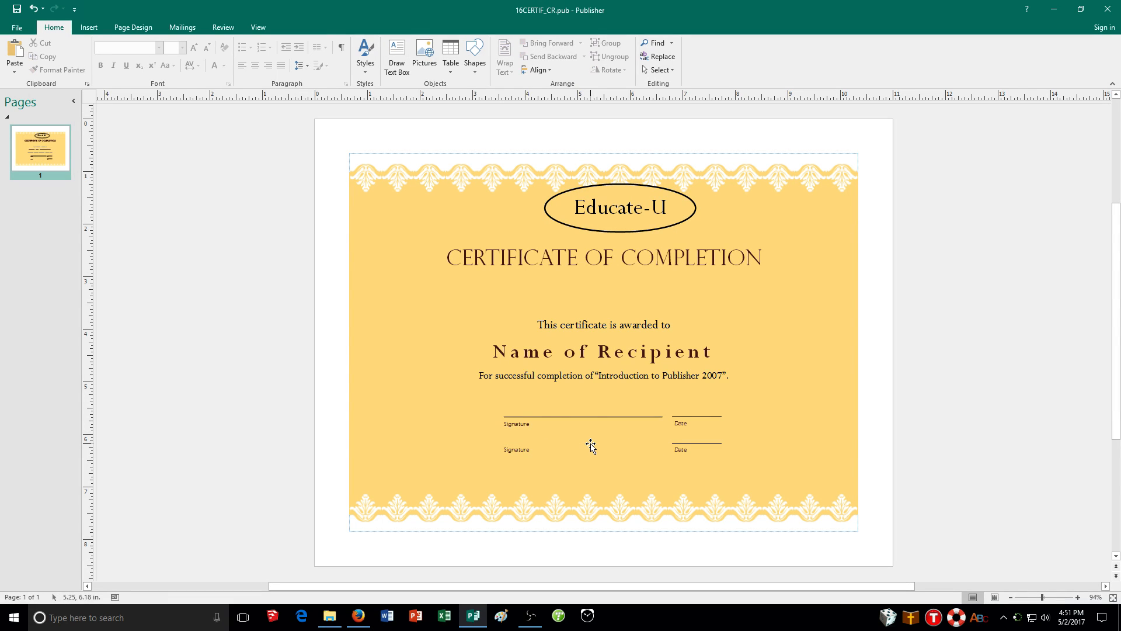
pyautogui.doubleClick(684, 450)
pyautogui.press('Delete')
pyautogui.click(669, 443)
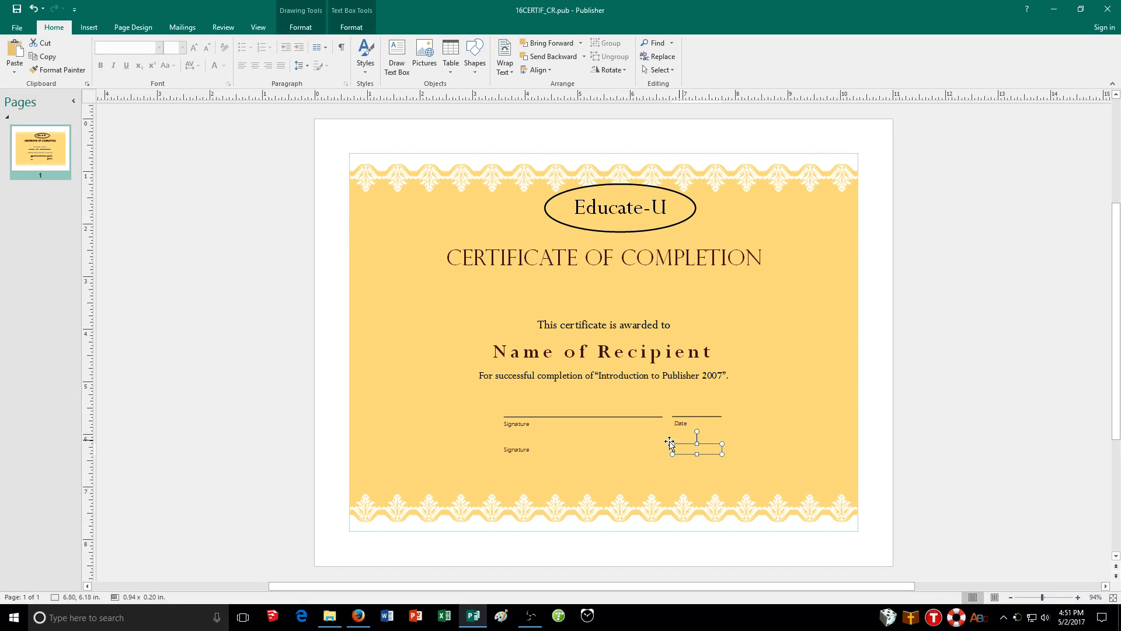
pyautogui.press('Delete')
pyautogui.click(538, 443)
pyautogui.press('Delete')
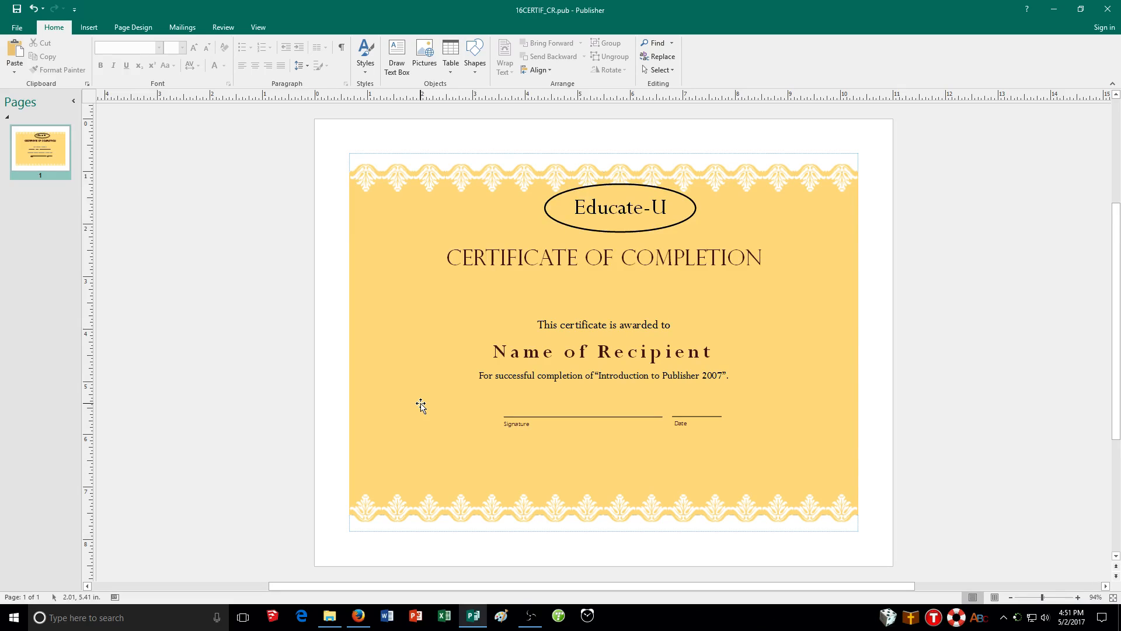
# Step: Draw a text box about 3.00 x 0.37 in over the signature line and enter the signer's full name followed by ", Training Manager"
pyautogui.click(533, 417)
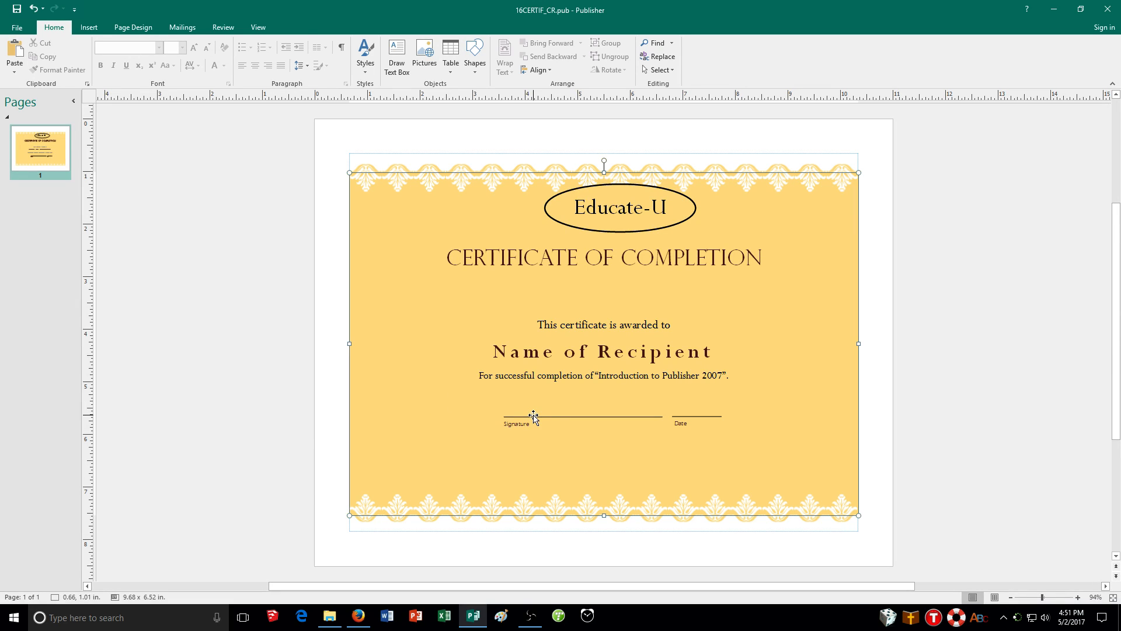
pyautogui.click(520, 418)
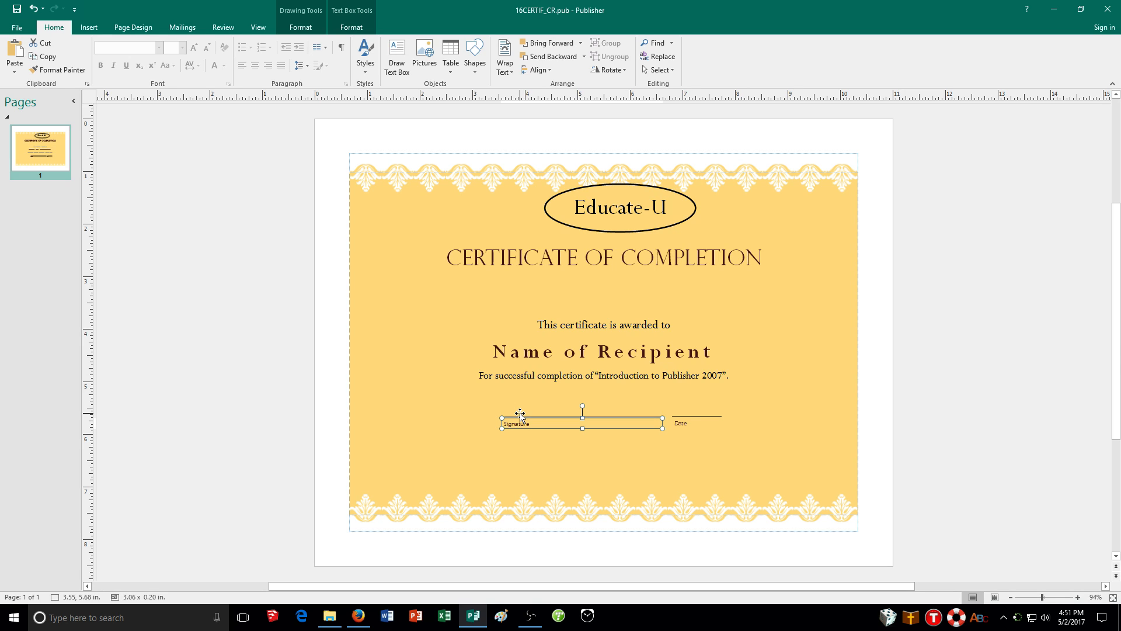
pyautogui.click(514, 411)
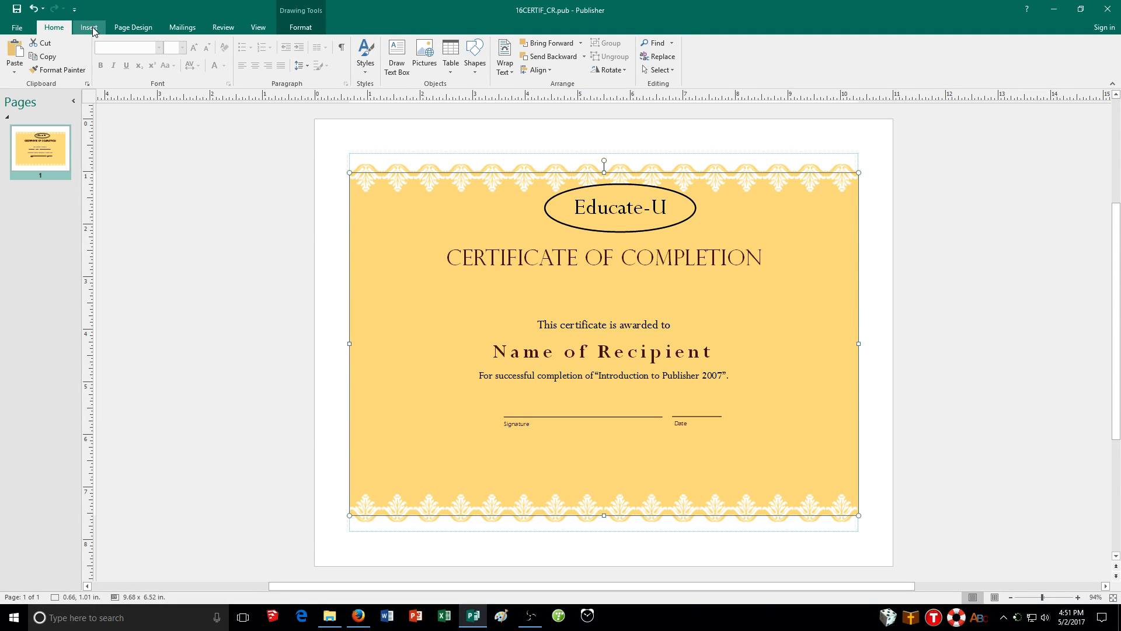
pyautogui.click(406, 65)
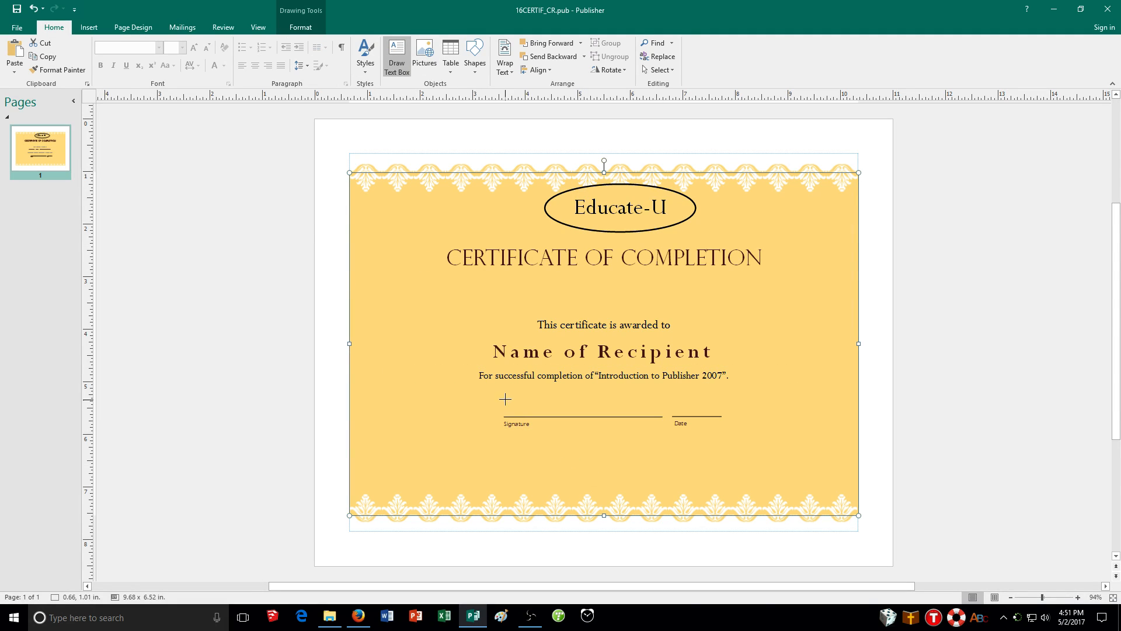
pyautogui.moveTo(504, 398); pyautogui.dragTo(664, 419)
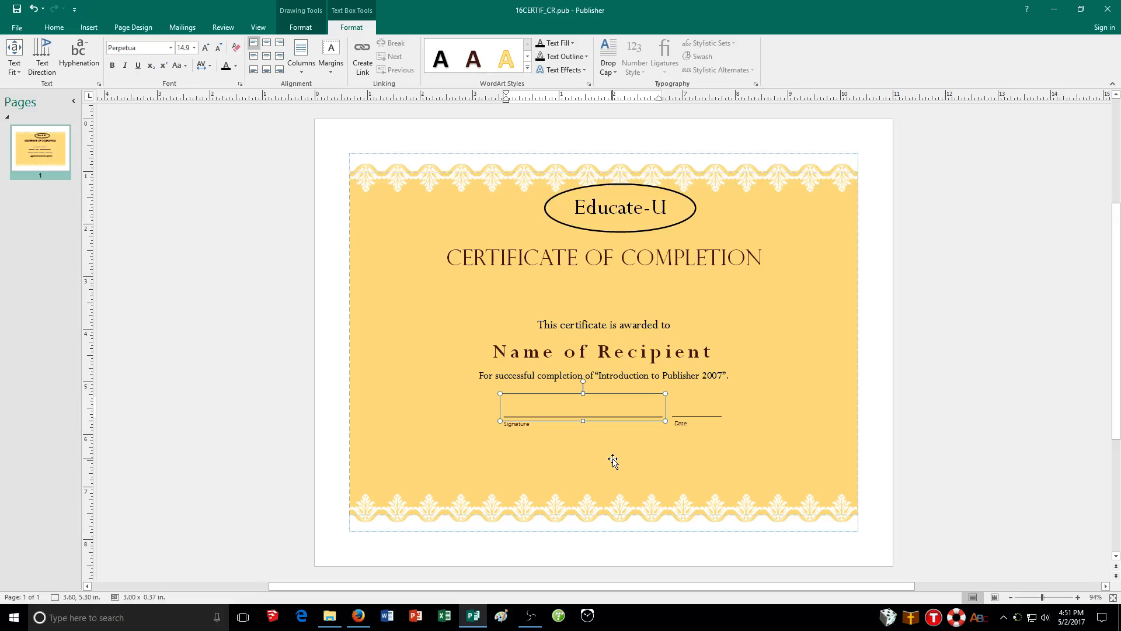
pyautogui.write('Margaret Colvin, Tra')
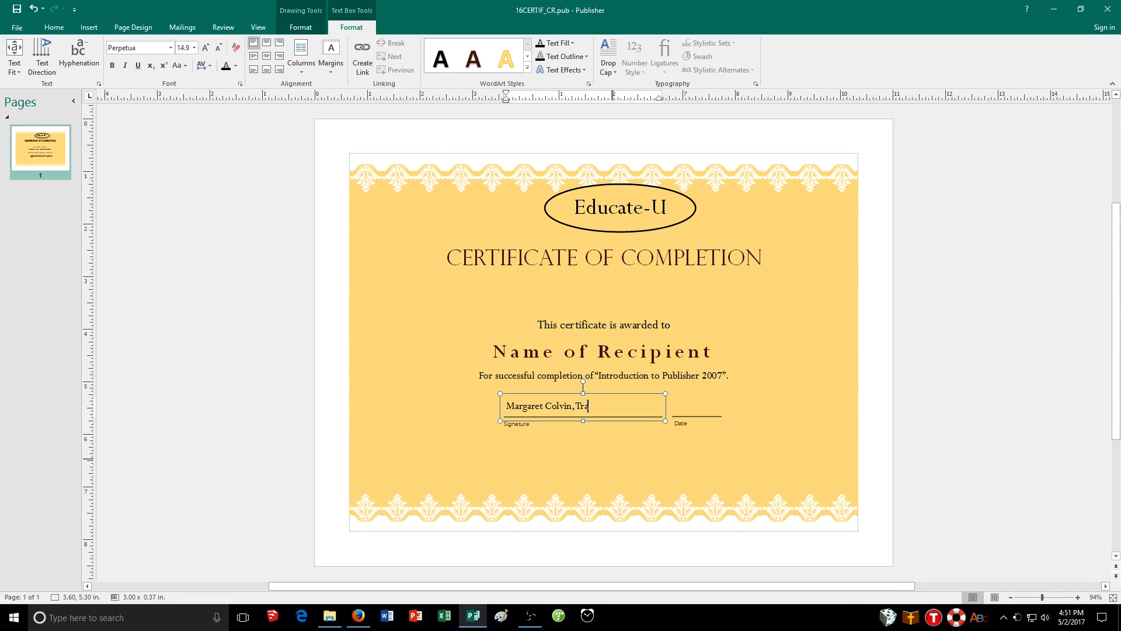
pyautogui.write('ining Manager')
# Step: Center the signer text horizontally and vertically in its box and set its text fit to Best Fit
pyautogui.click(266, 56)
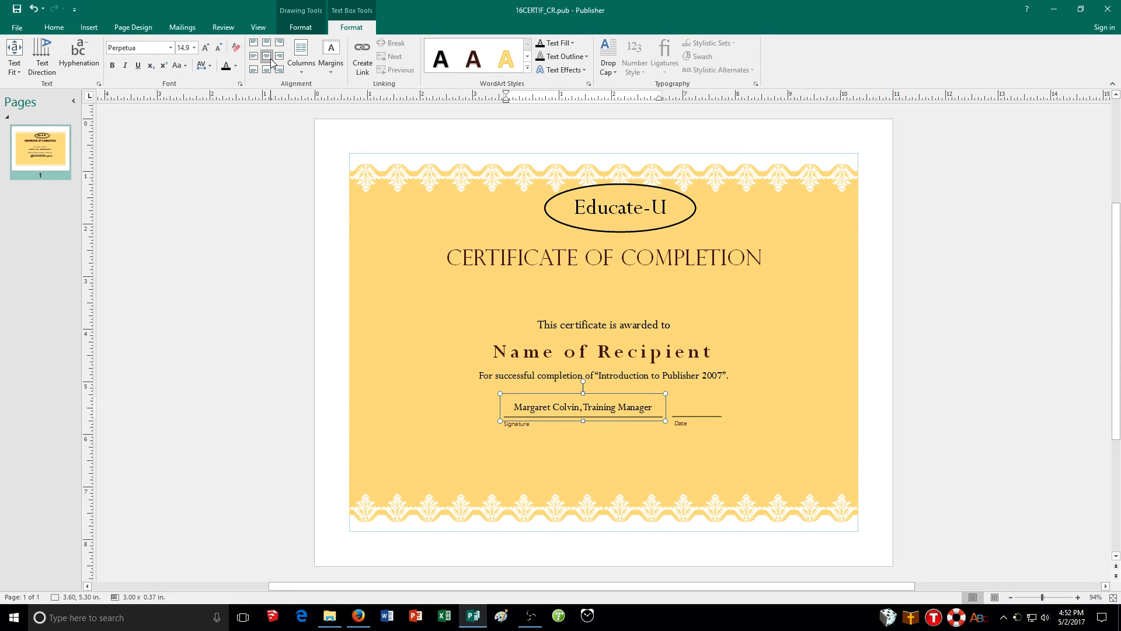
pyautogui.click(14, 67)
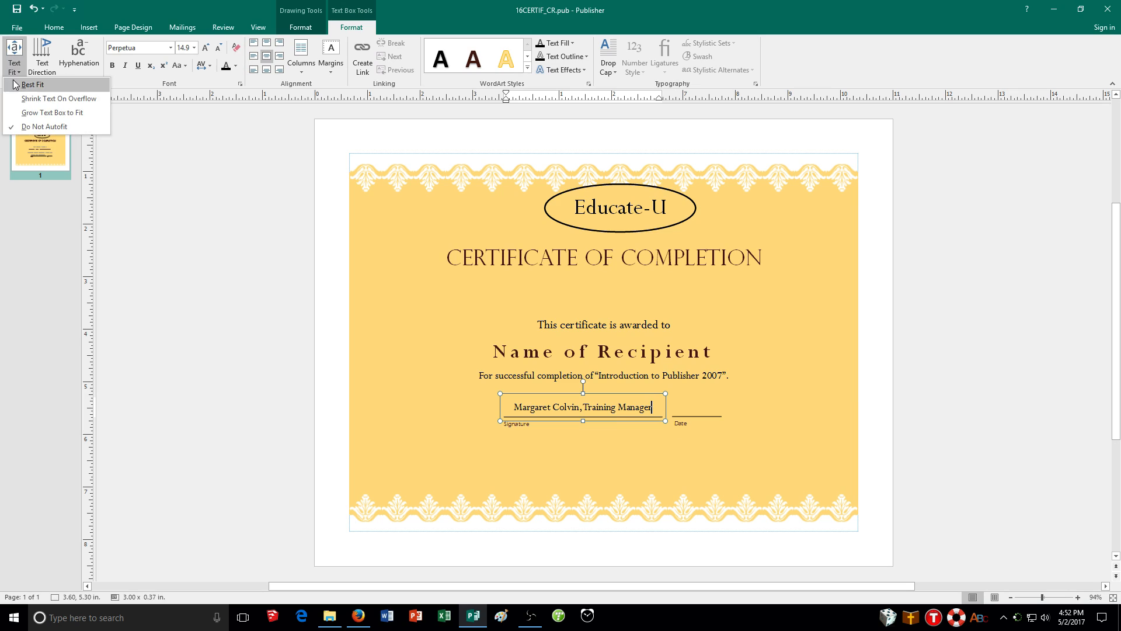
pyautogui.click(16, 90)
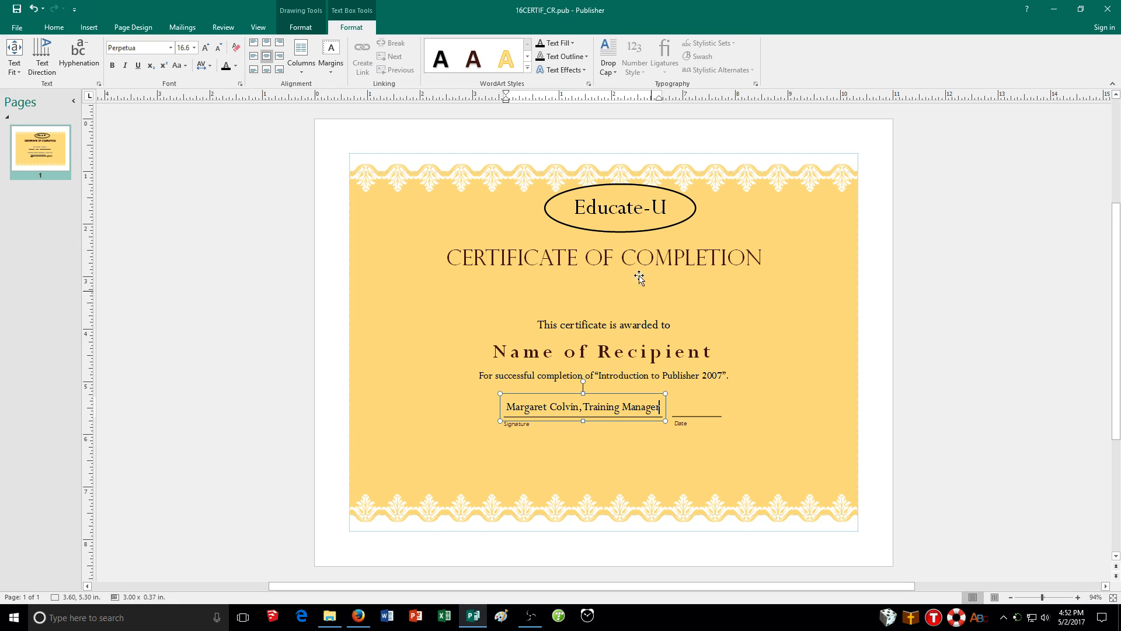
# Step: Add the Educate-U oval to the Page Parts gallery as a building block titled "Educate-U Logo" in the category "Logos"
pyautogui.click(640, 226)
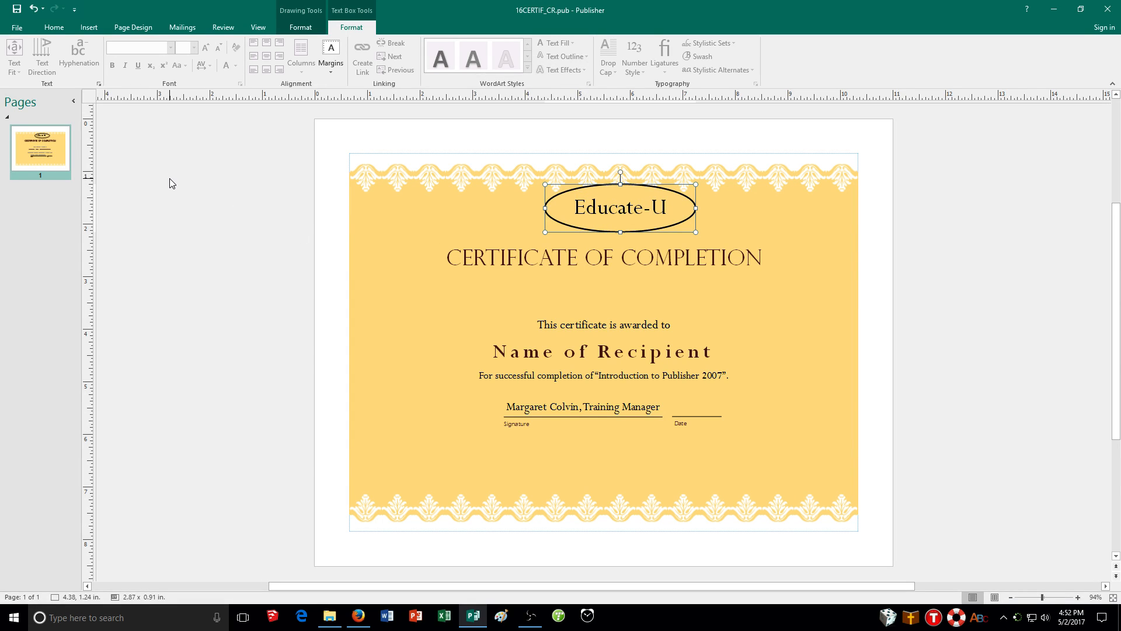
pyautogui.click(94, 28)
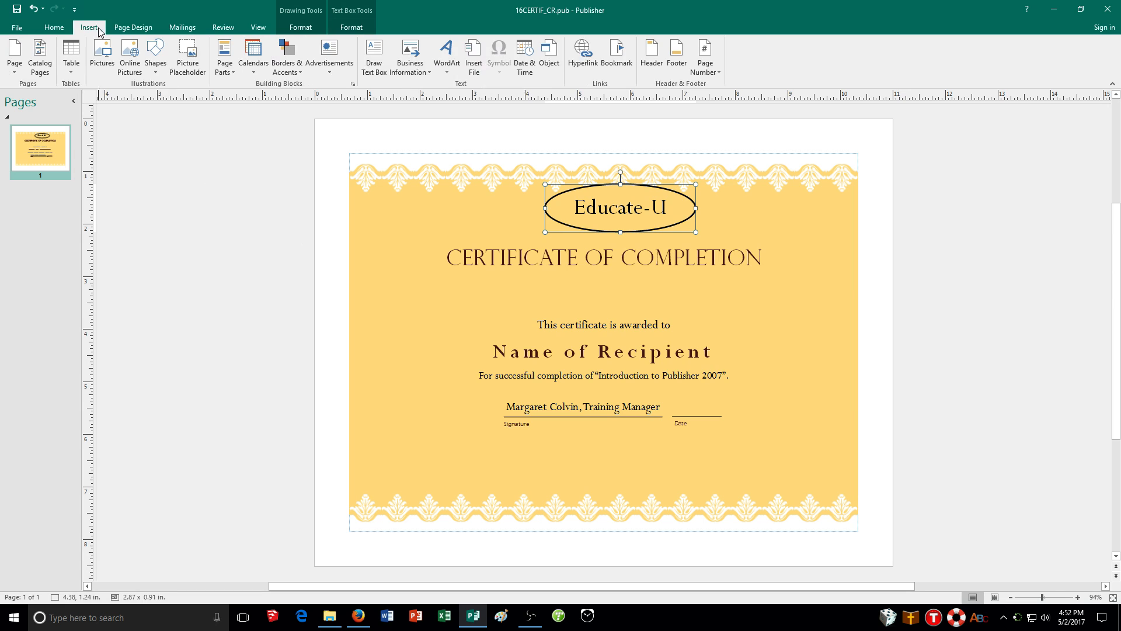
pyautogui.click(224, 61)
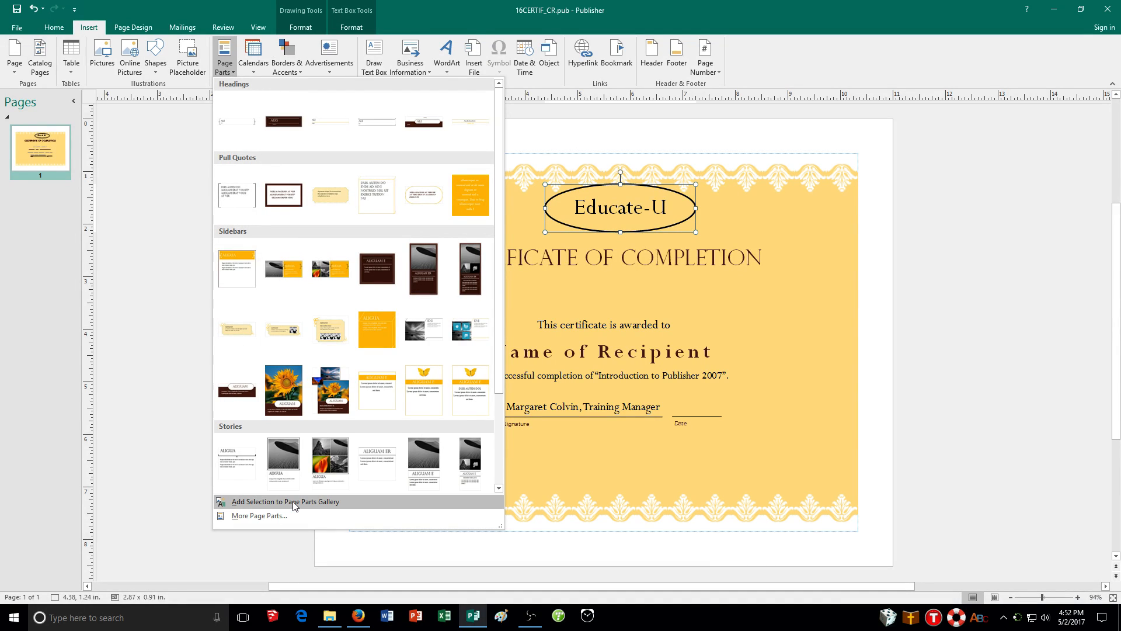
pyautogui.click(344, 507)
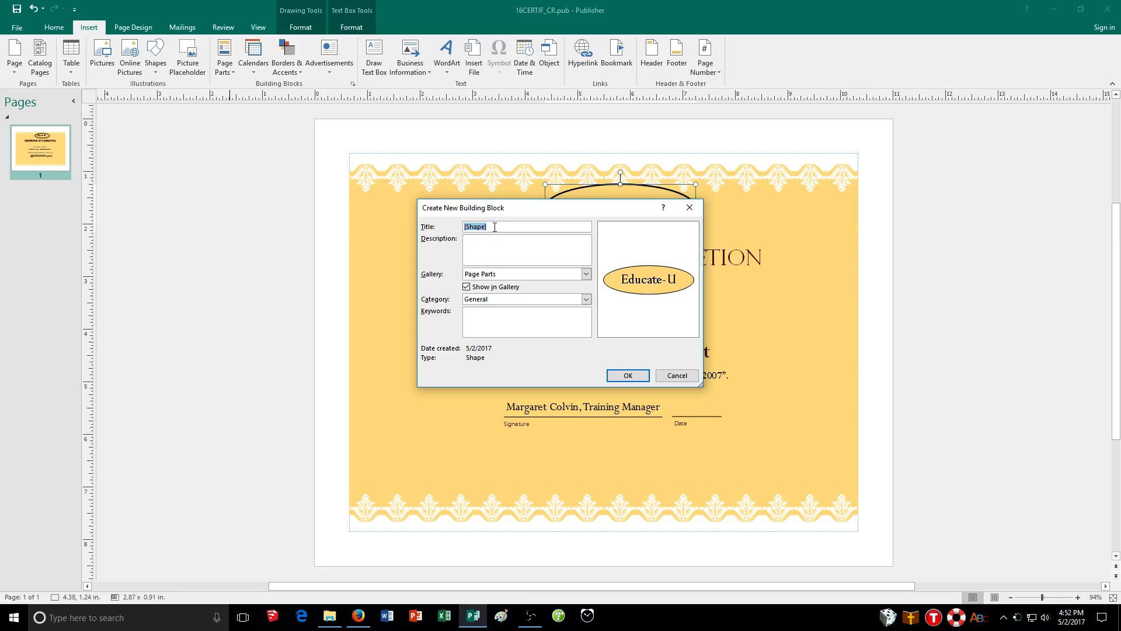
pyautogui.write('Educate-U Logo')
pyautogui.click(512, 275)
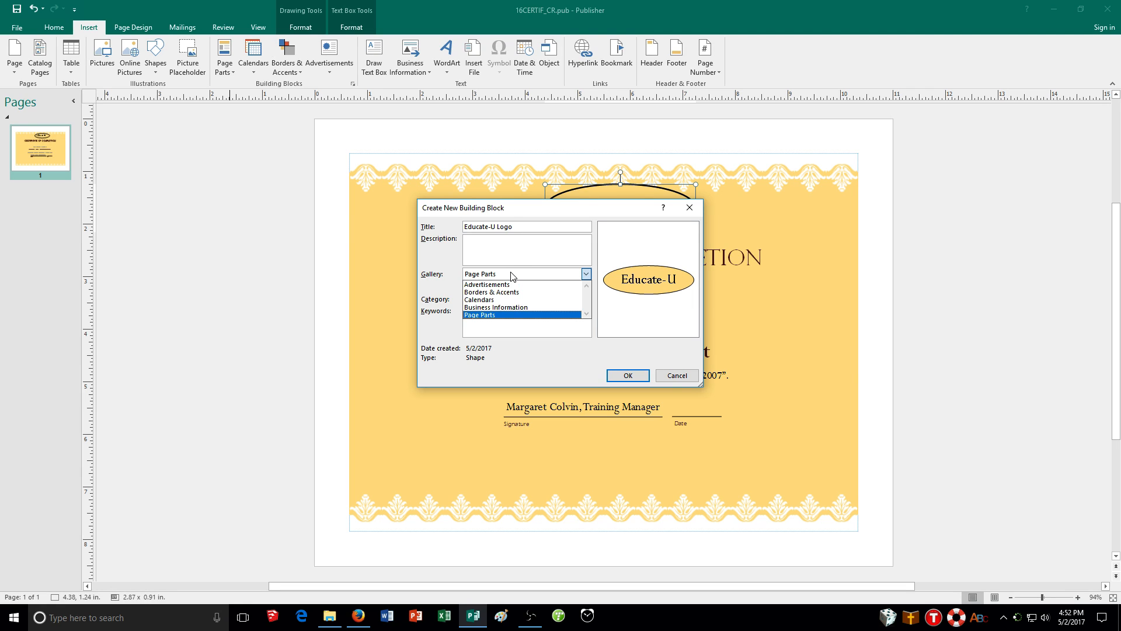
pyautogui.click(511, 273)
pyautogui.moveTo(500, 299); pyautogui.dragTo(459, 300)
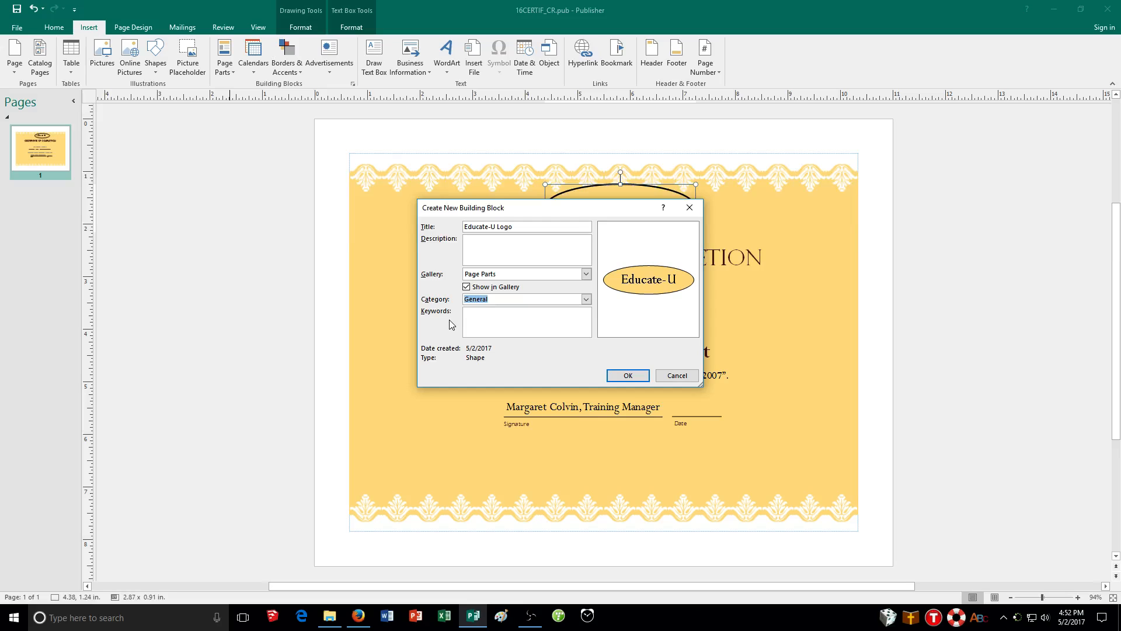
pyautogui.write('Logos')
pyautogui.click(586, 300)
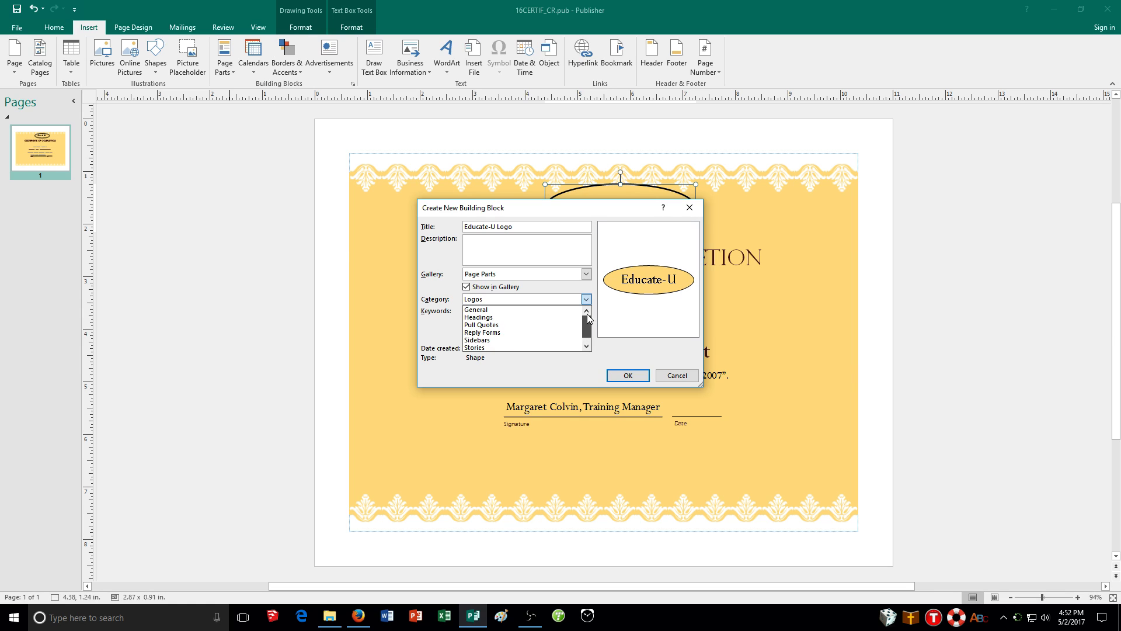
pyautogui.click(586, 299)
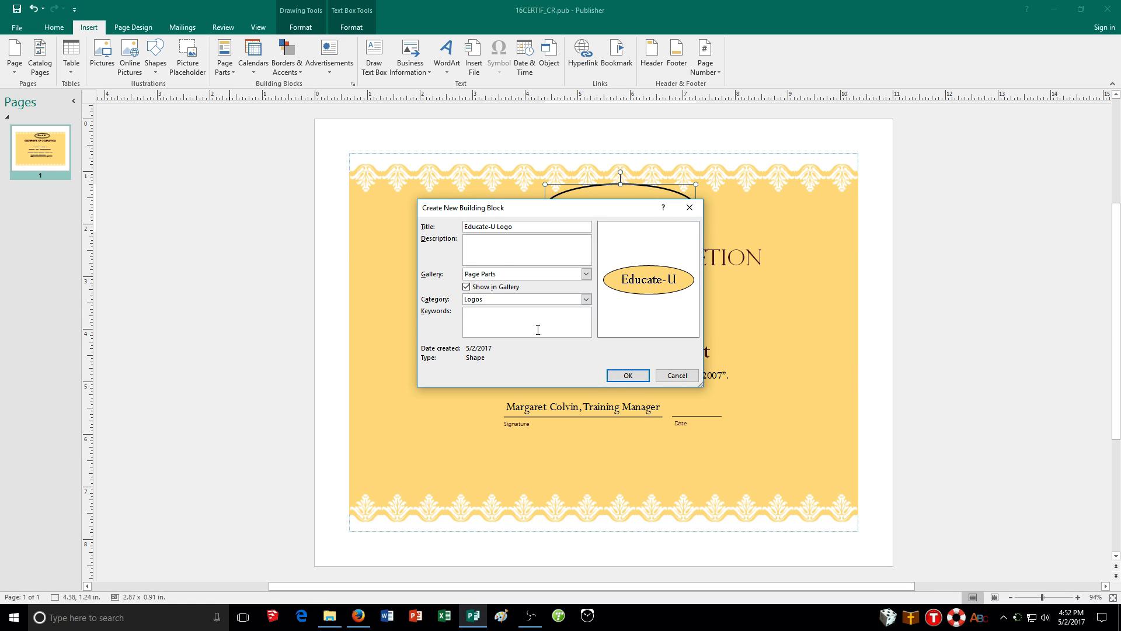
pyautogui.click(628, 376)
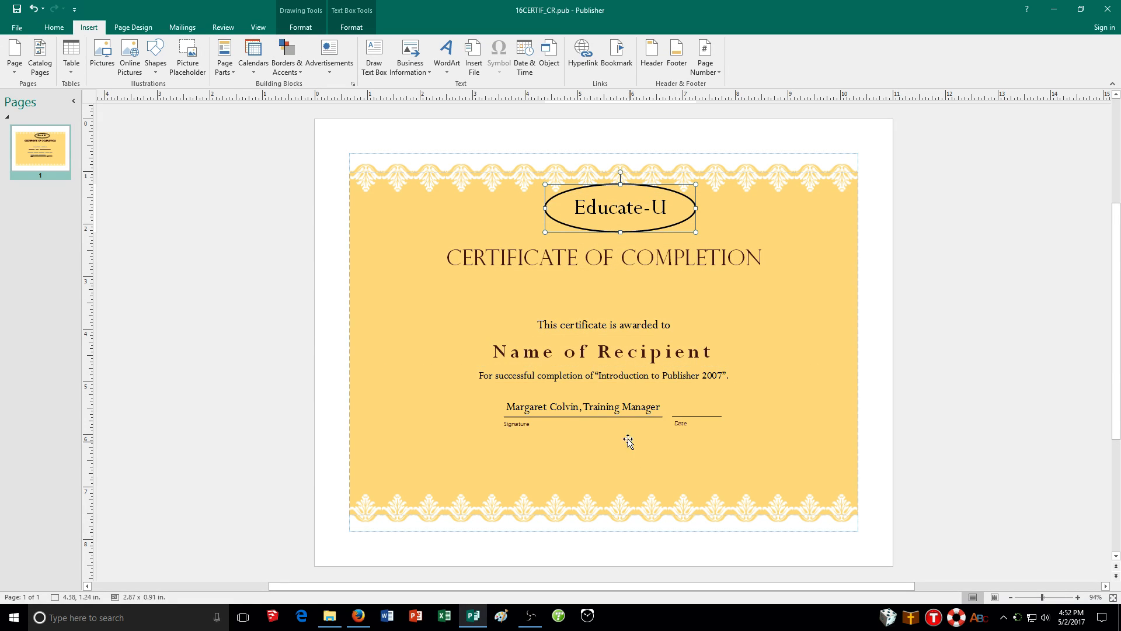
# Step: Clear the "Name of Recipient" placeholder text, leaving its text box empty
pyautogui.click(565, 353)
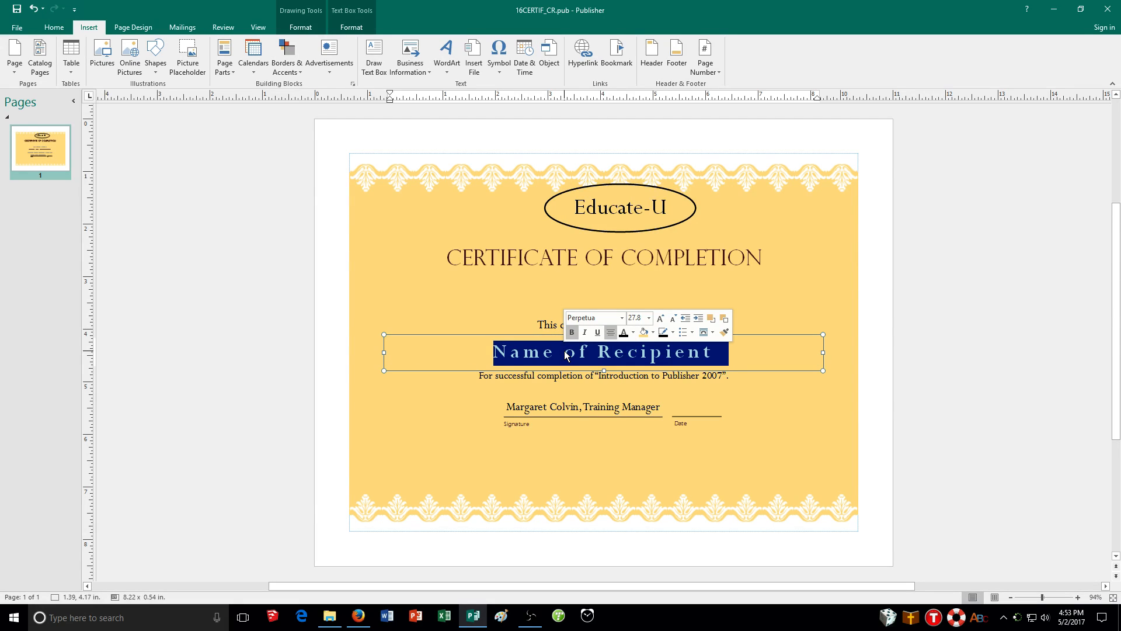
pyautogui.press('Delete')
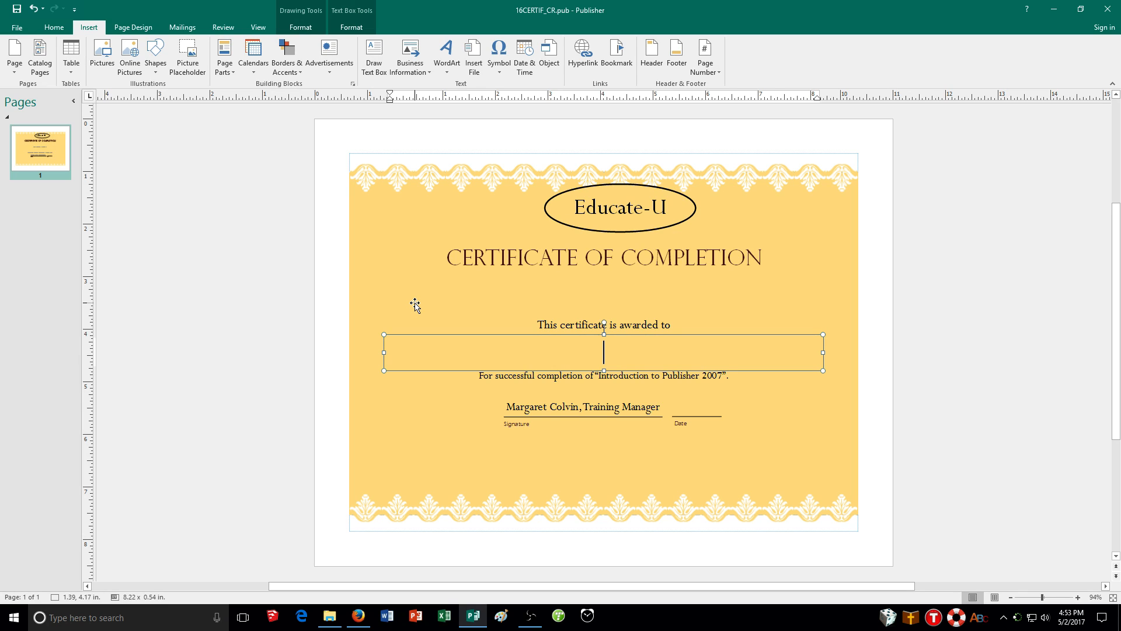
pyautogui.click(341, 312)
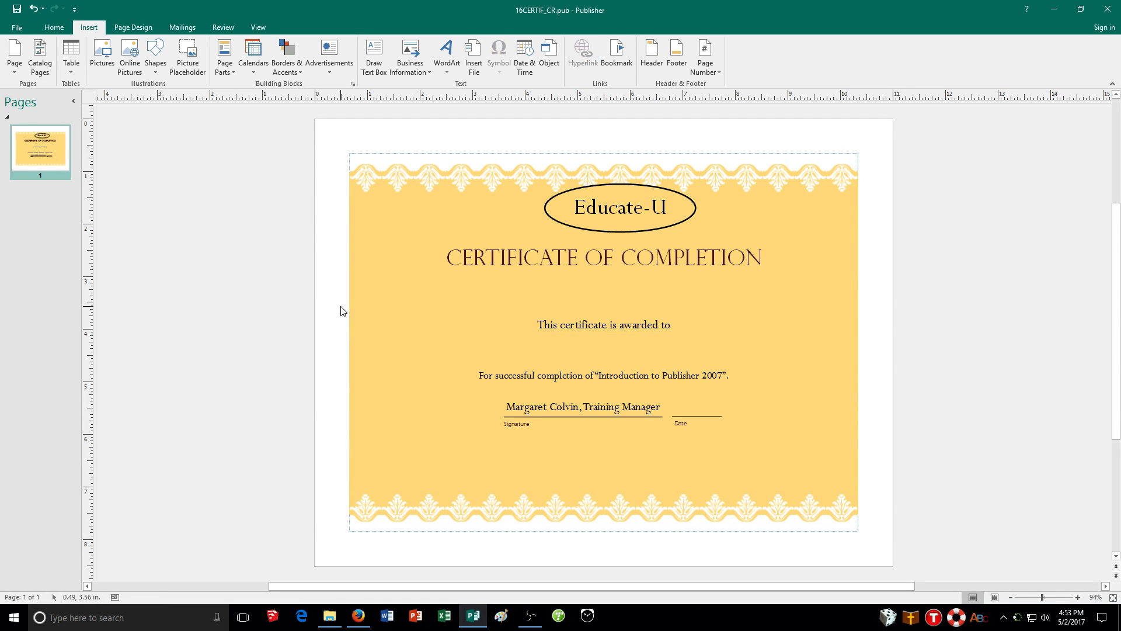
# Step: Select every object on the certificate page and send them all to the master page
pyautogui.hotkey('ctrl', 'a')
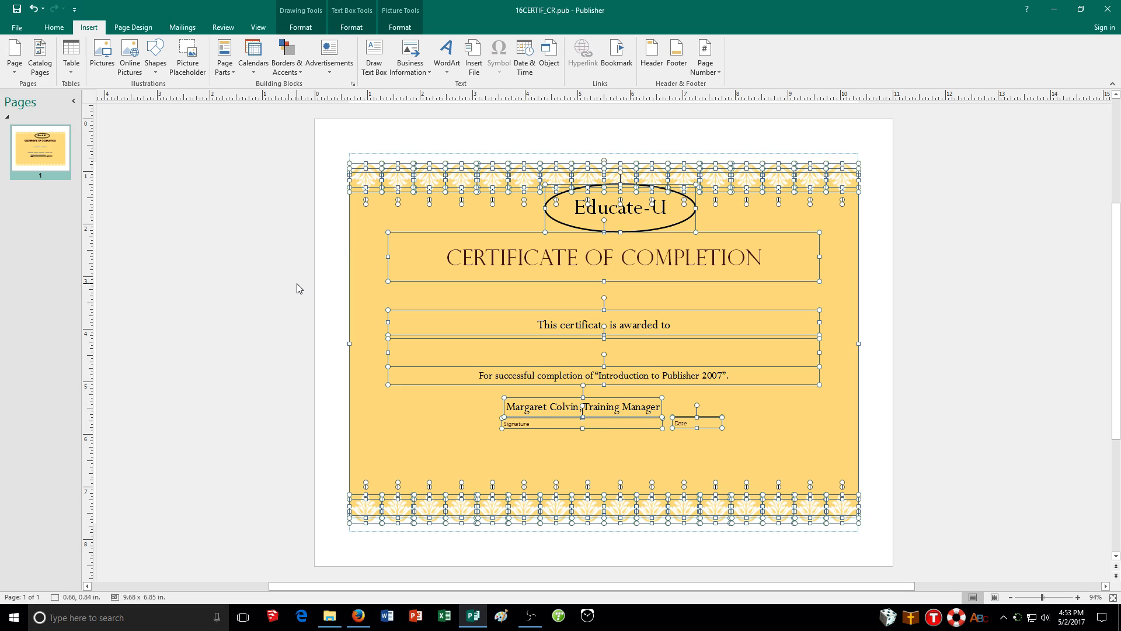
pyautogui.click(135, 29)
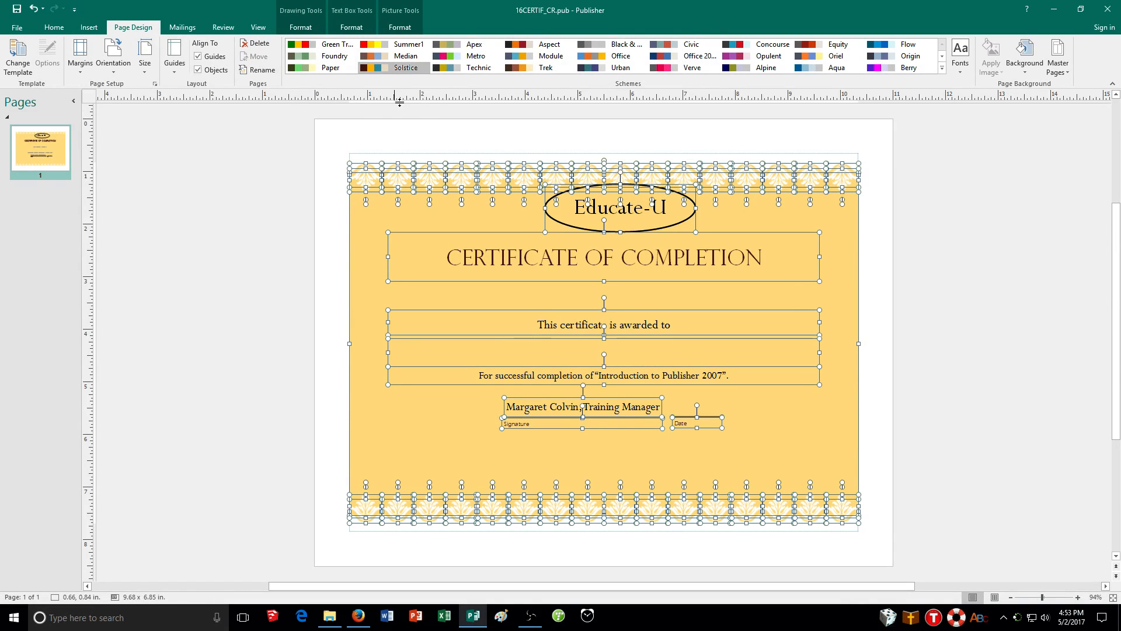
pyautogui.click(1070, 72)
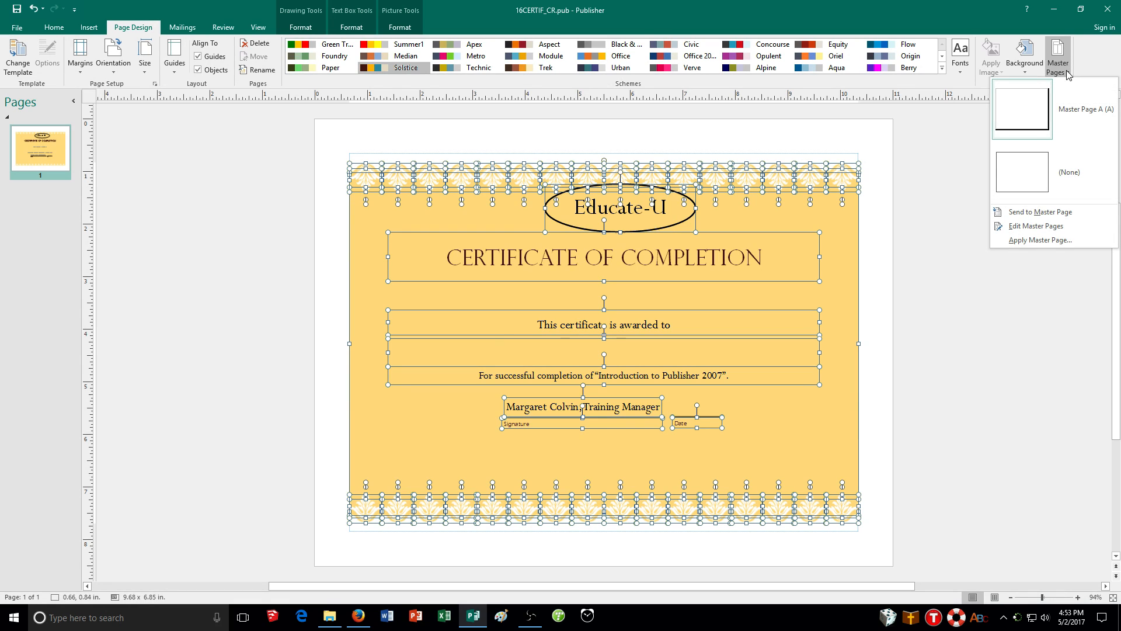
pyautogui.click(1055, 213)
pyautogui.click(575, 340)
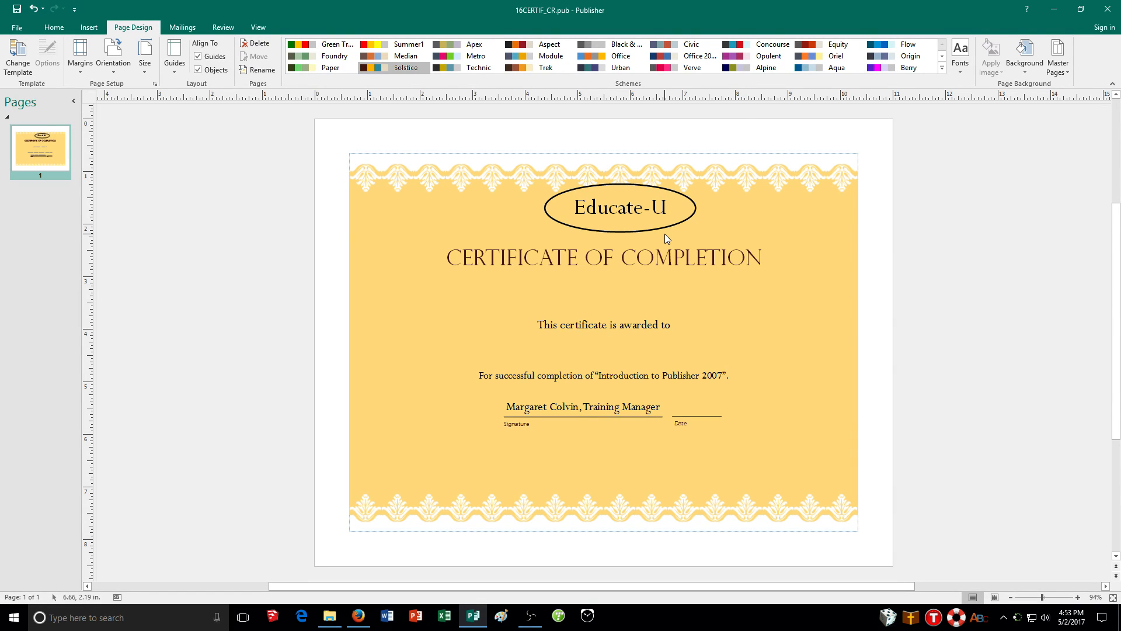
# Step: Open the master page and move the Educate-U oval horizontally to center it above the certificate title
pyautogui.hotkey('ctrl', 'm')
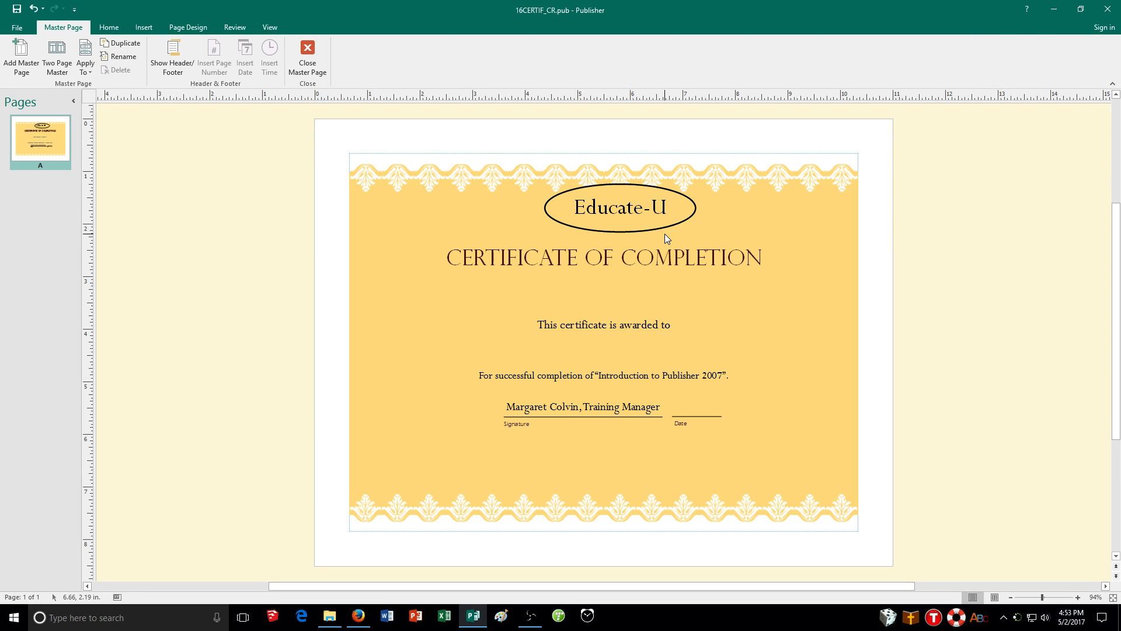
pyautogui.click(572, 183)
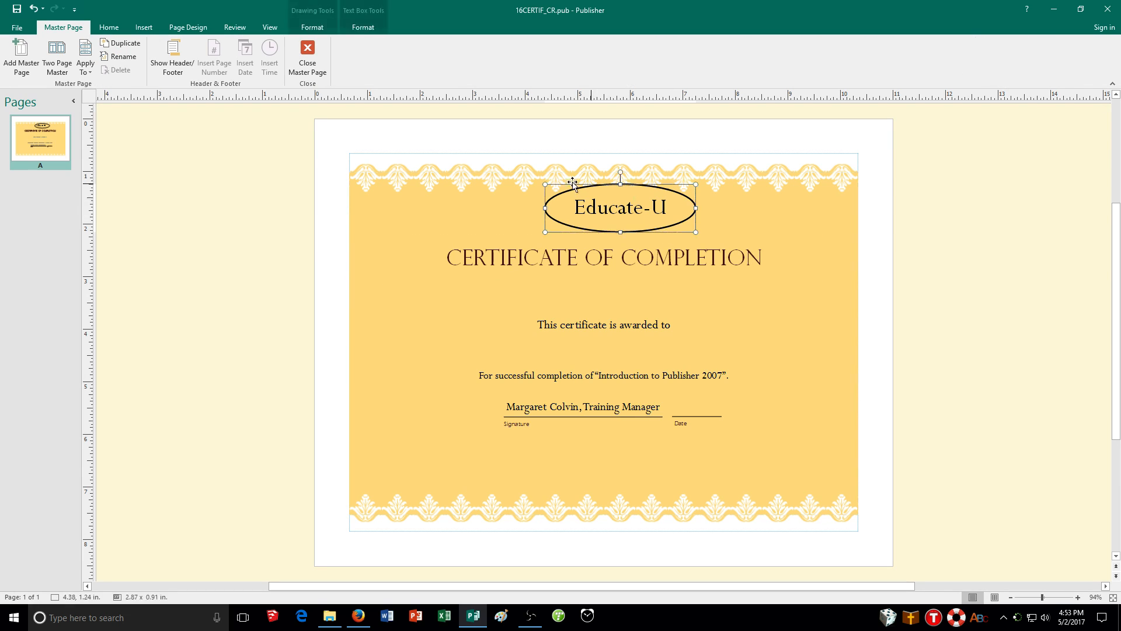
pyautogui.moveTo(592, 185); pyautogui.dragTo(576, 184)
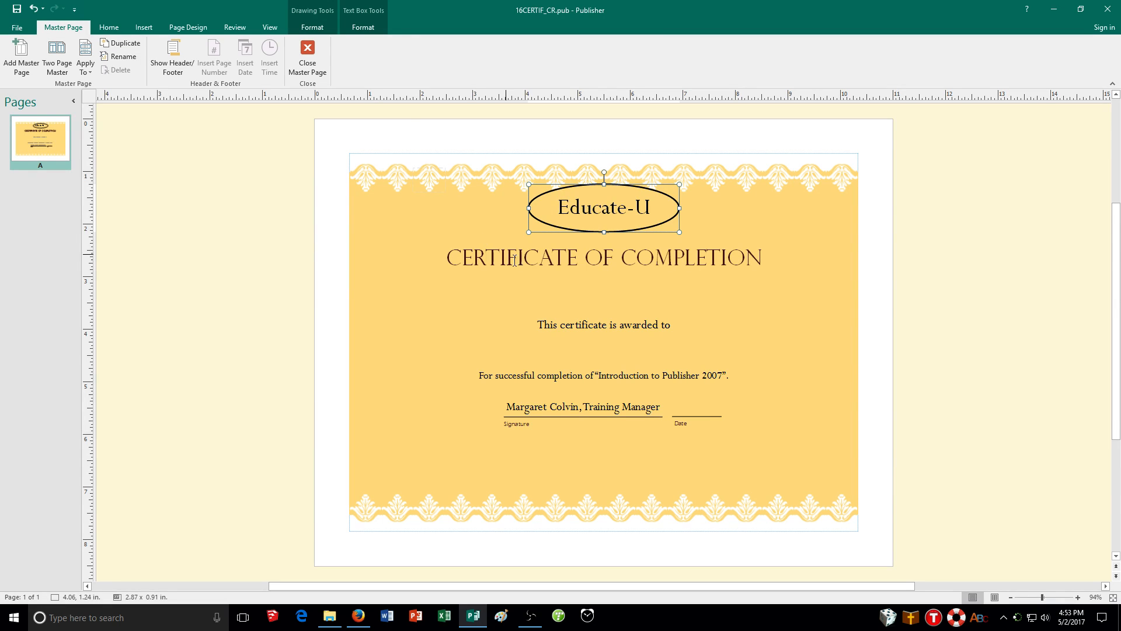
# Step: Send the empty recipient text box from the master page to the foreground, then return to the normal page view
pyautogui.click(600, 343)
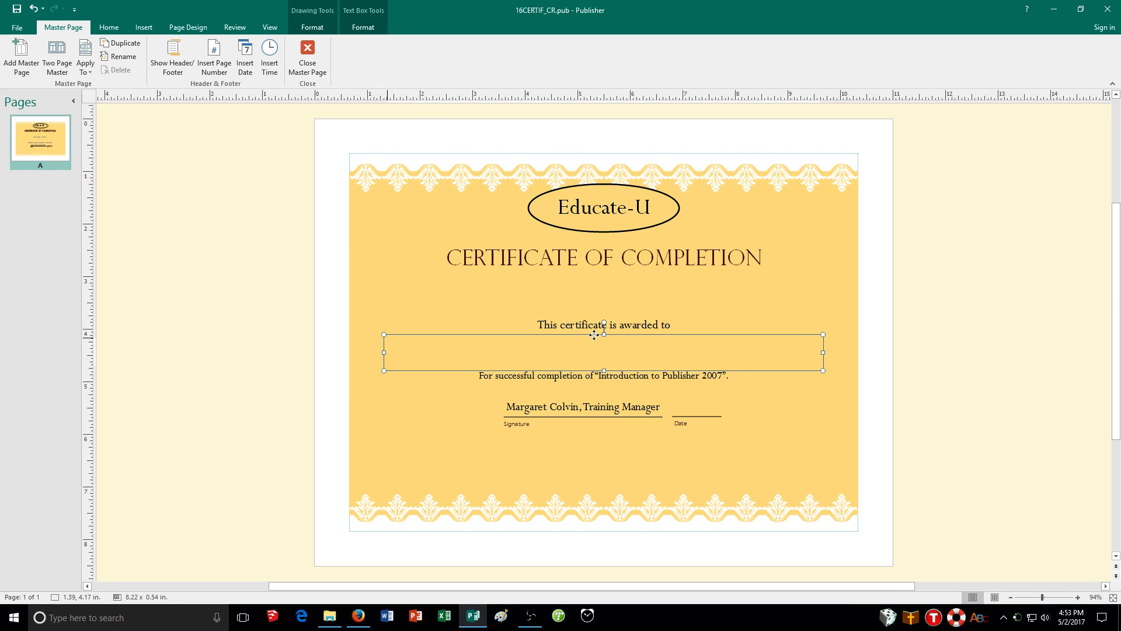
pyautogui.click(595, 337)
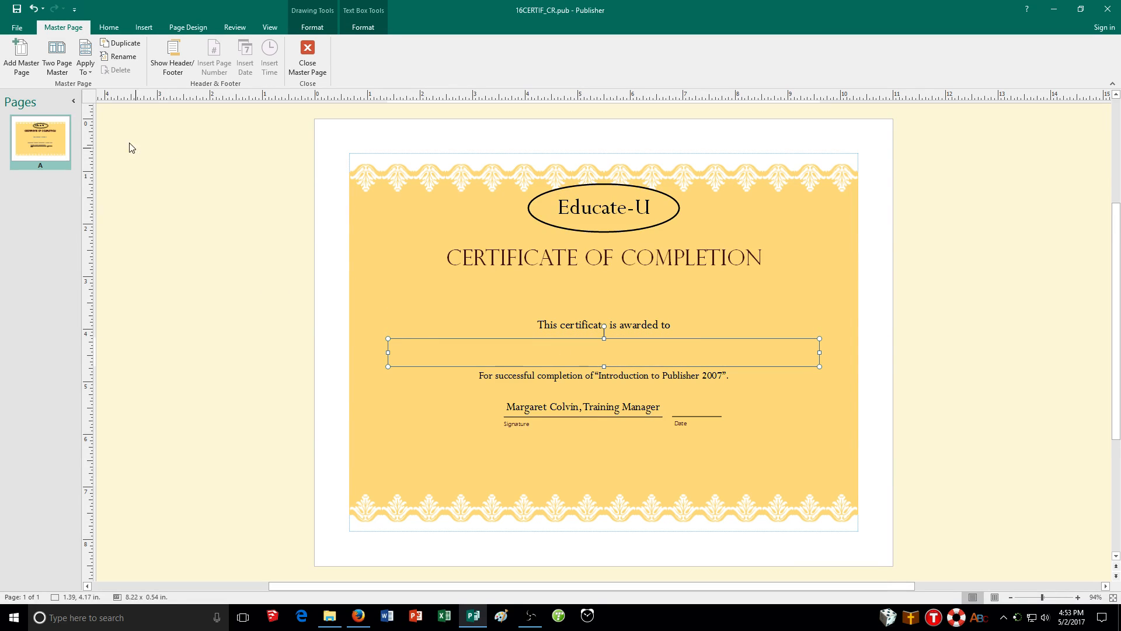
pyautogui.click(187, 26)
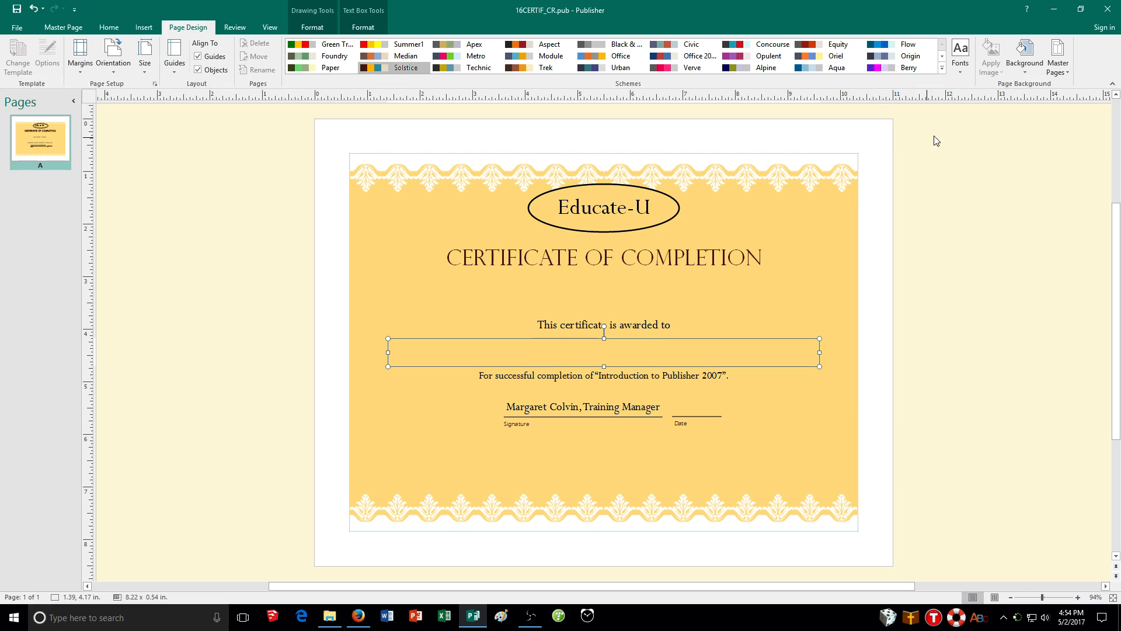
pyautogui.click(1058, 68)
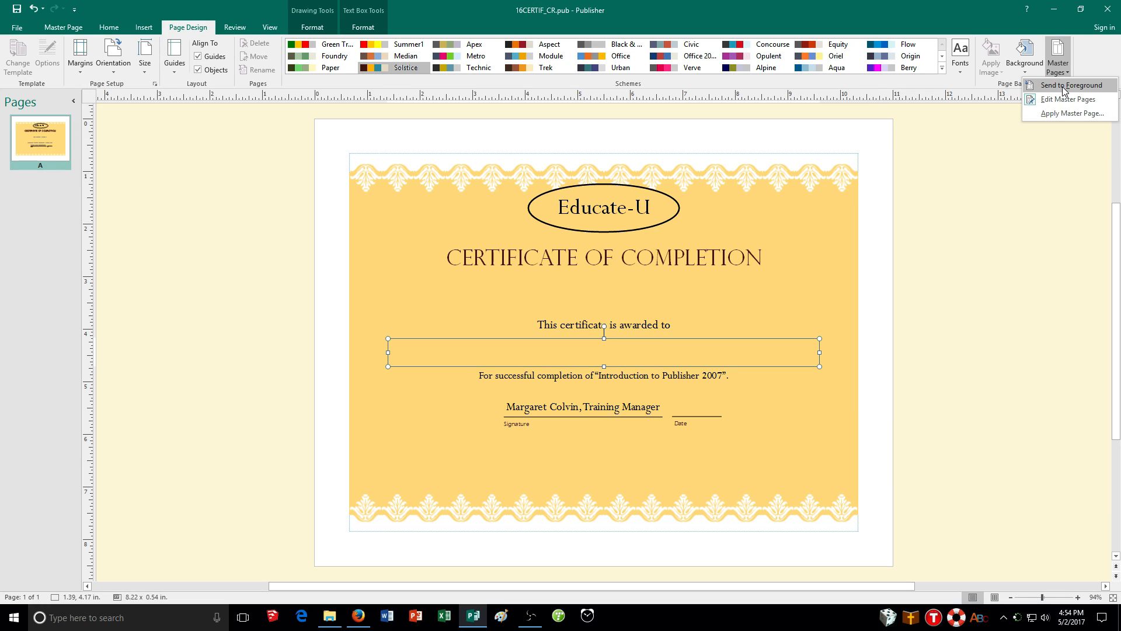
pyautogui.click(1064, 87)
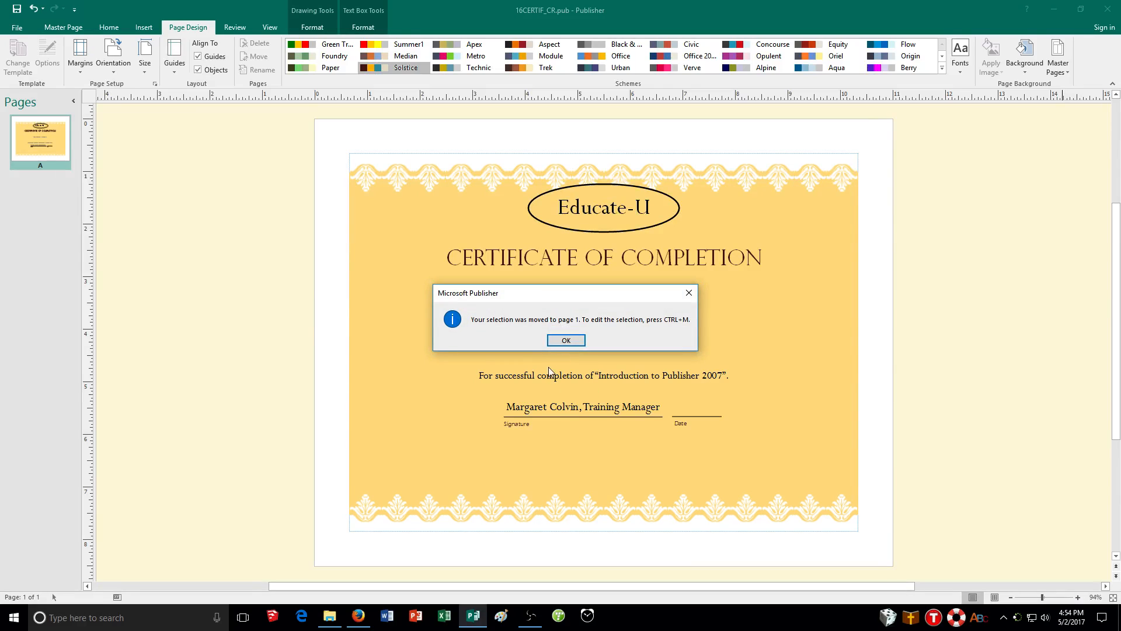
pyautogui.click(566, 340)
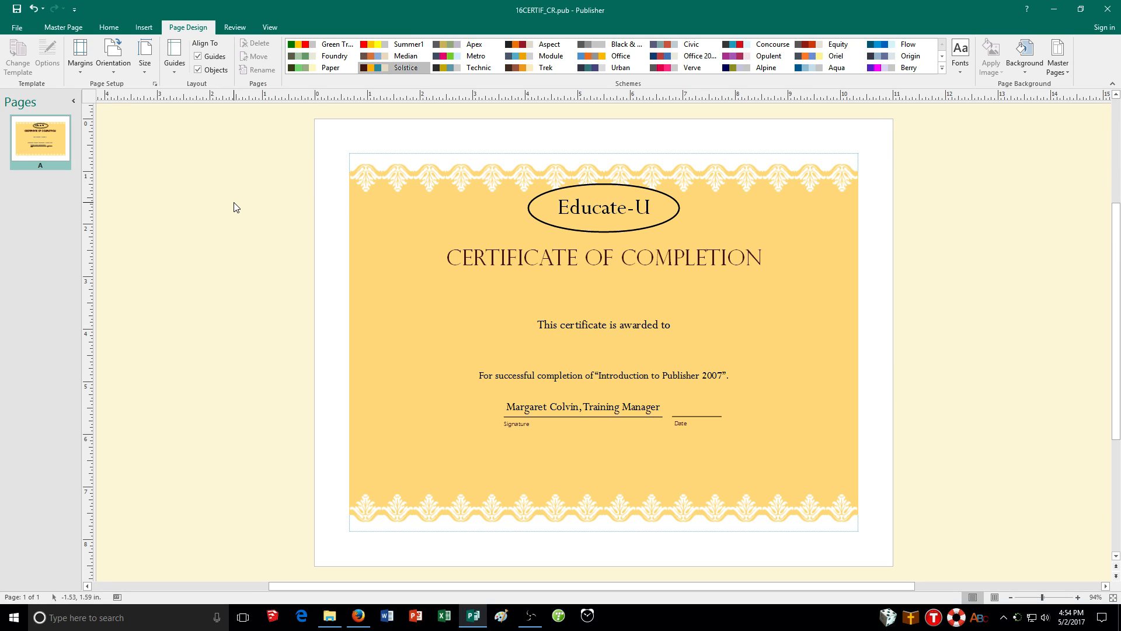
pyautogui.hotkey('ctrl', 'm')
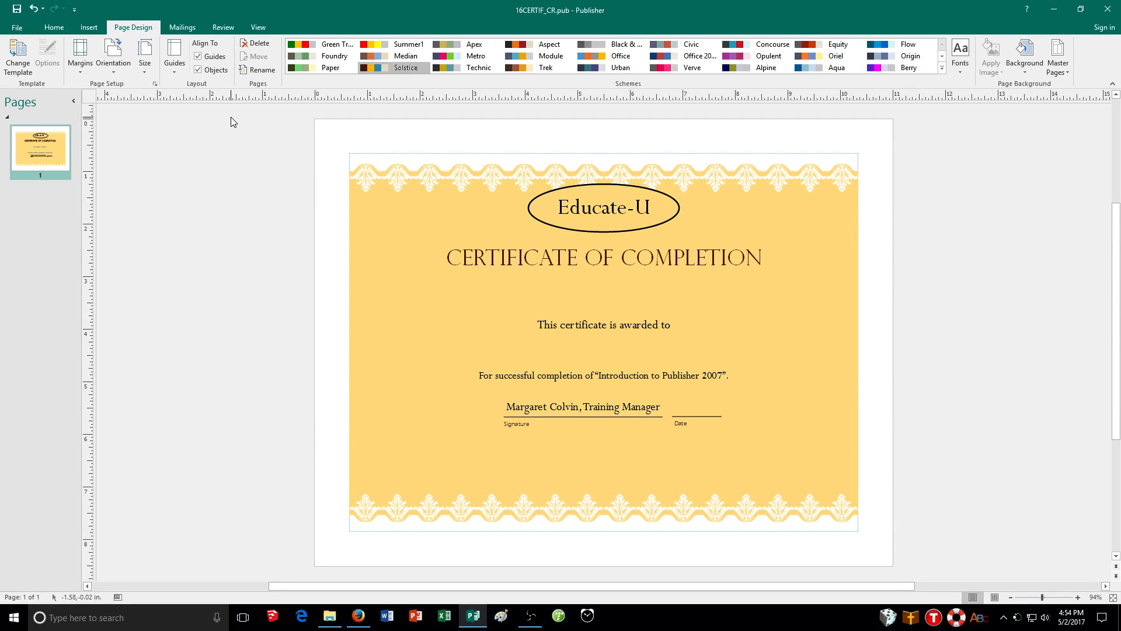
# Step: Insert 5 new pages after the current page, duplicating all objects on page 1
pyautogui.click(56, 28)
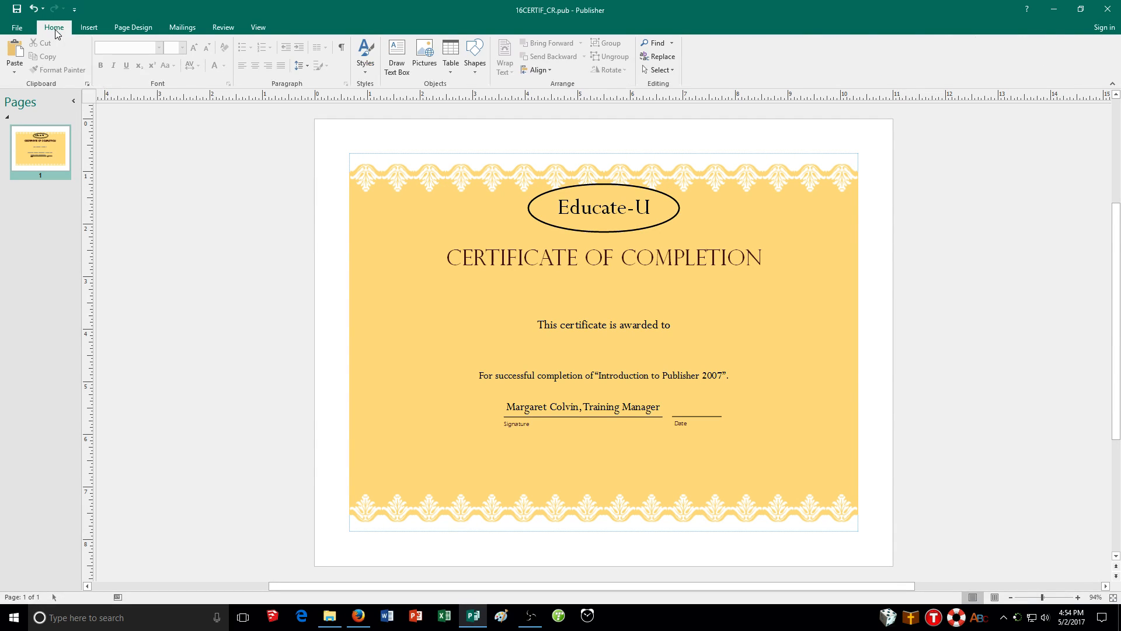
pyautogui.click(76, 27)
pyautogui.click(12, 72)
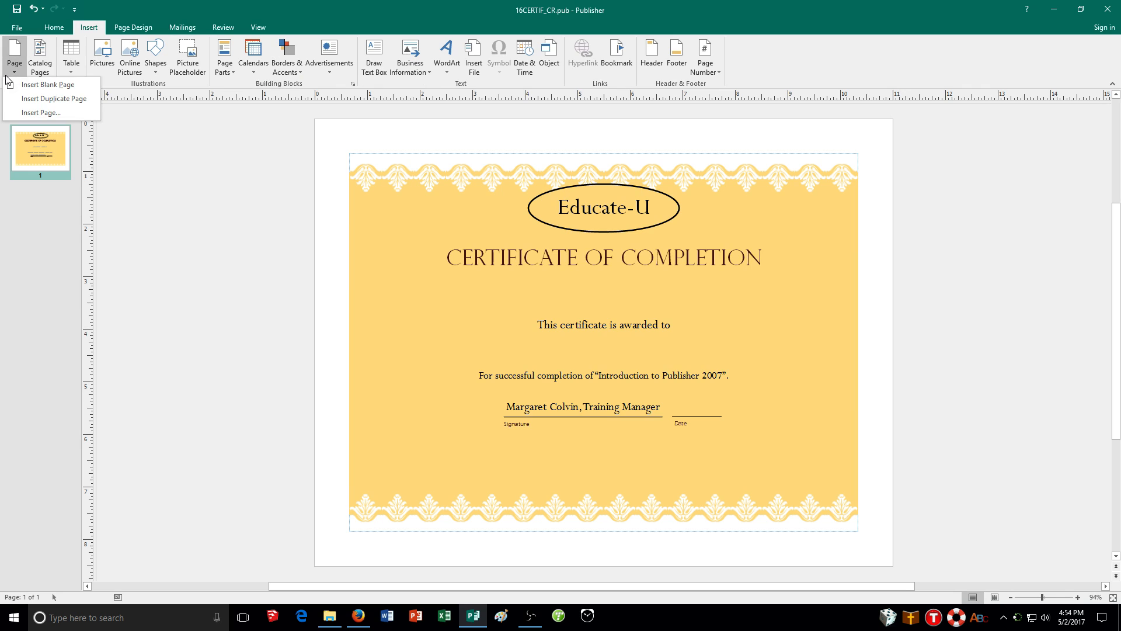
pyautogui.click(36, 113)
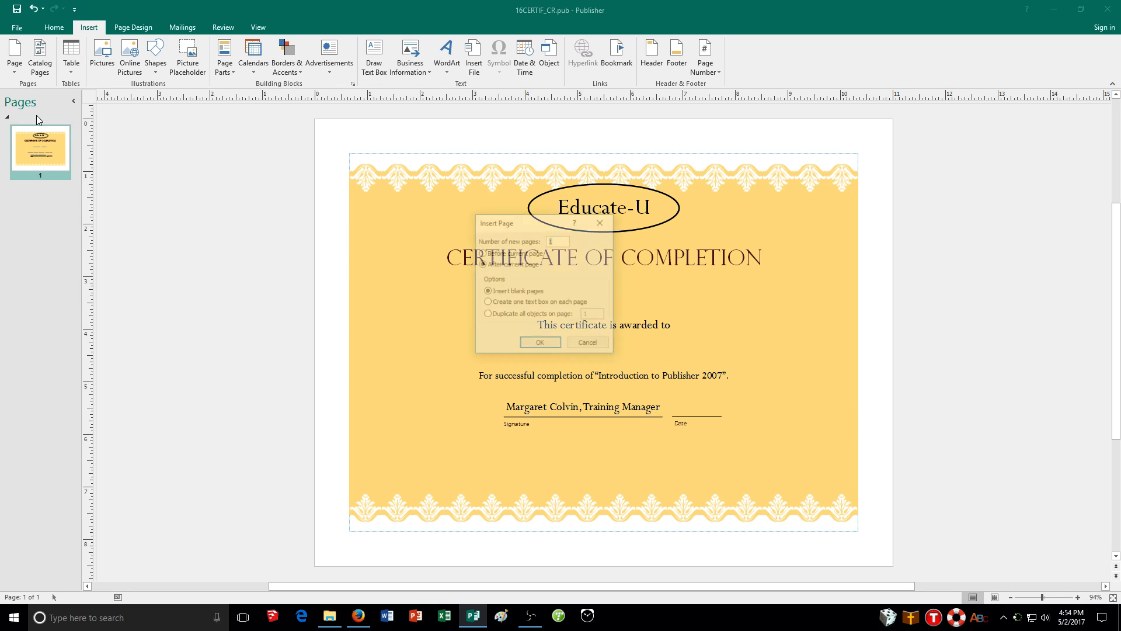
pyautogui.doubleClick(551, 241)
pyautogui.write('5')
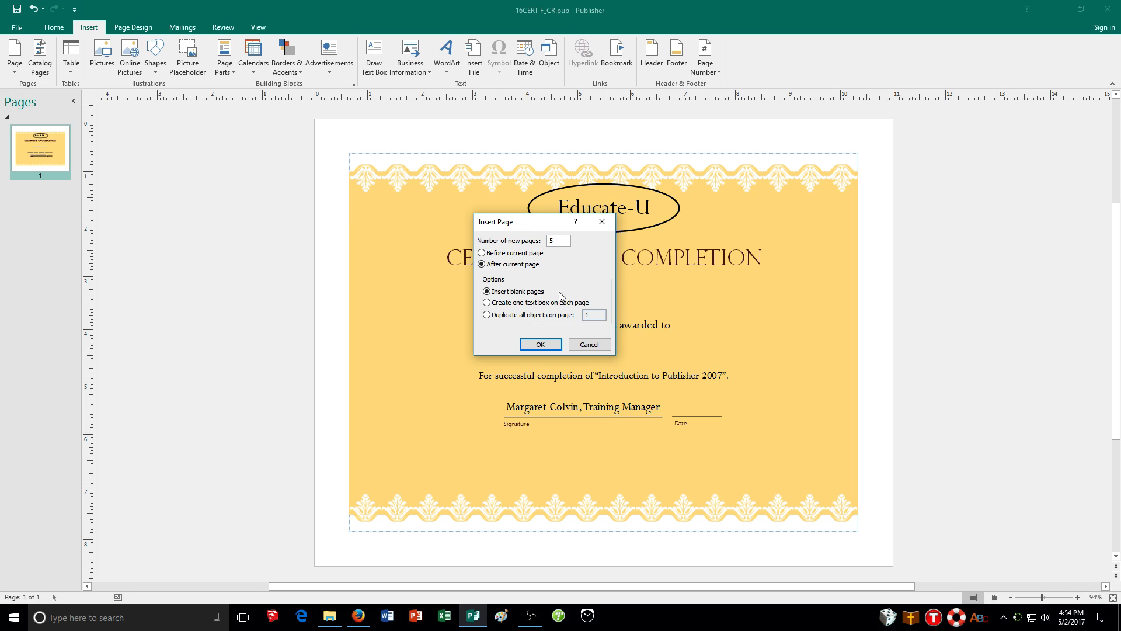
pyautogui.click(491, 317)
pyautogui.click(540, 346)
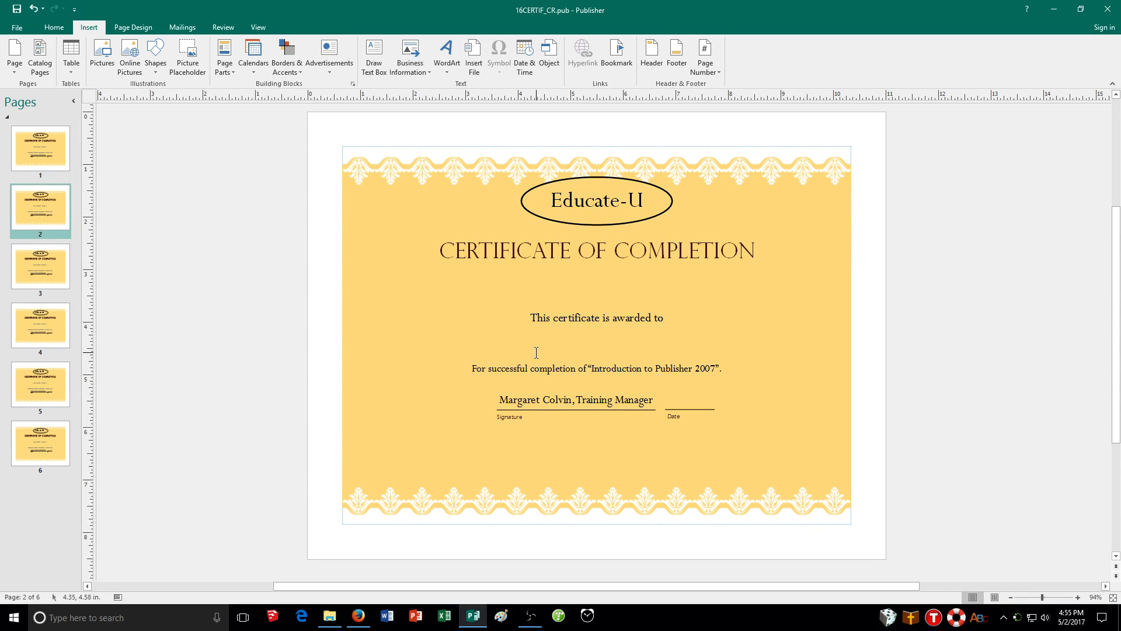
# Step: Enter the first recipient's full name in the empty text box on the page 1 certificate
pyautogui.click(58, 149)
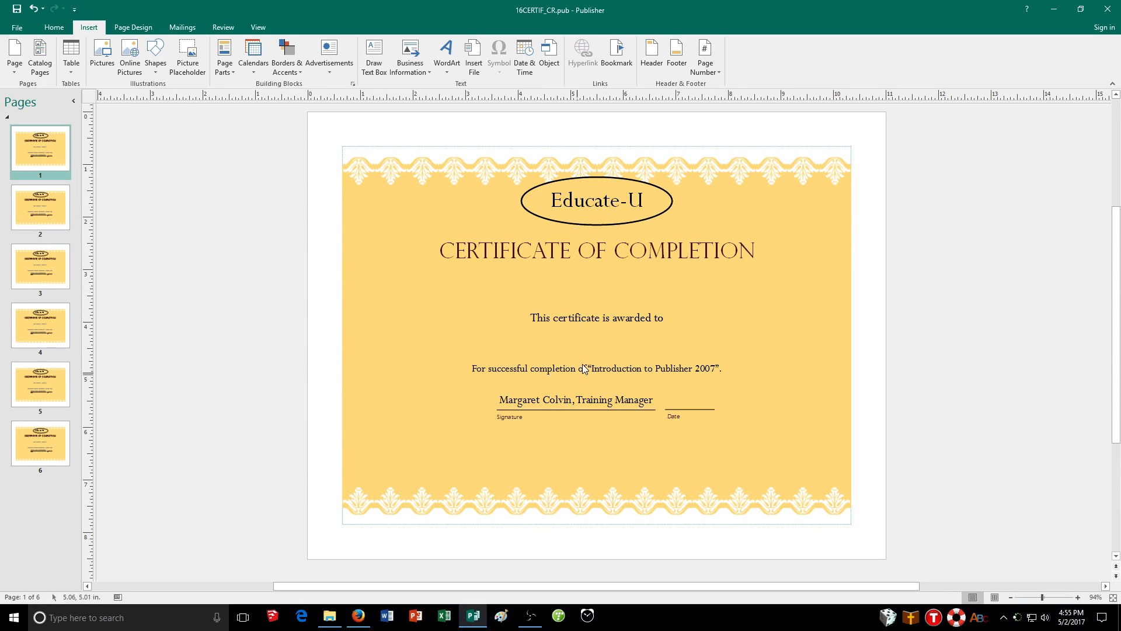
pyautogui.click(594, 342)
pyautogui.write('J')
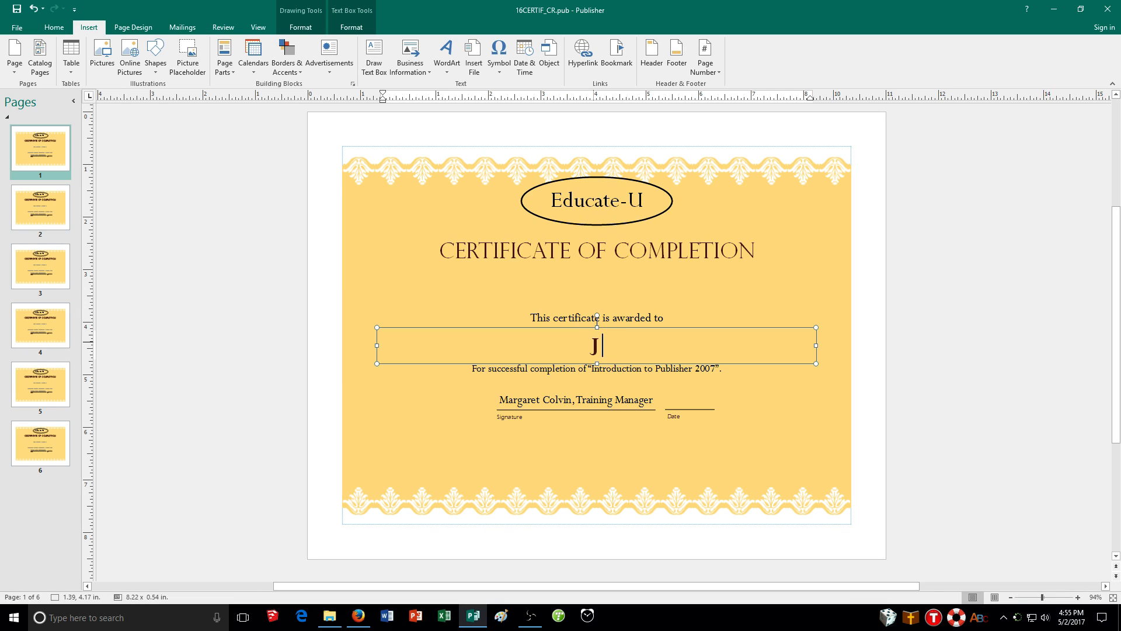
pyautogui.write('ennifer Simon')
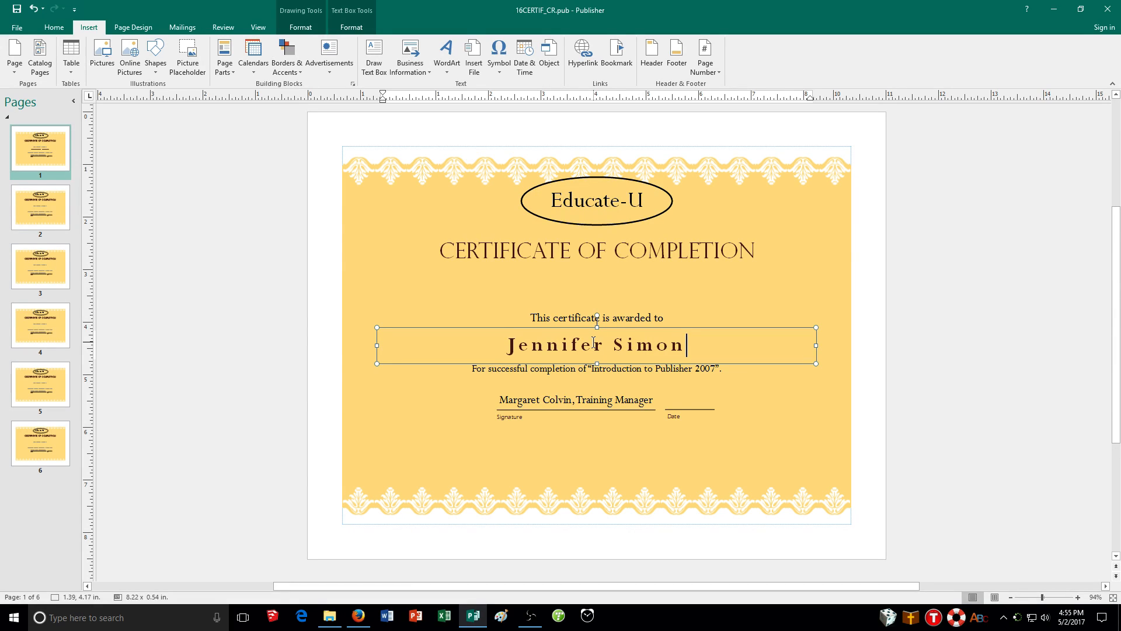
pyautogui.click(337, 389)
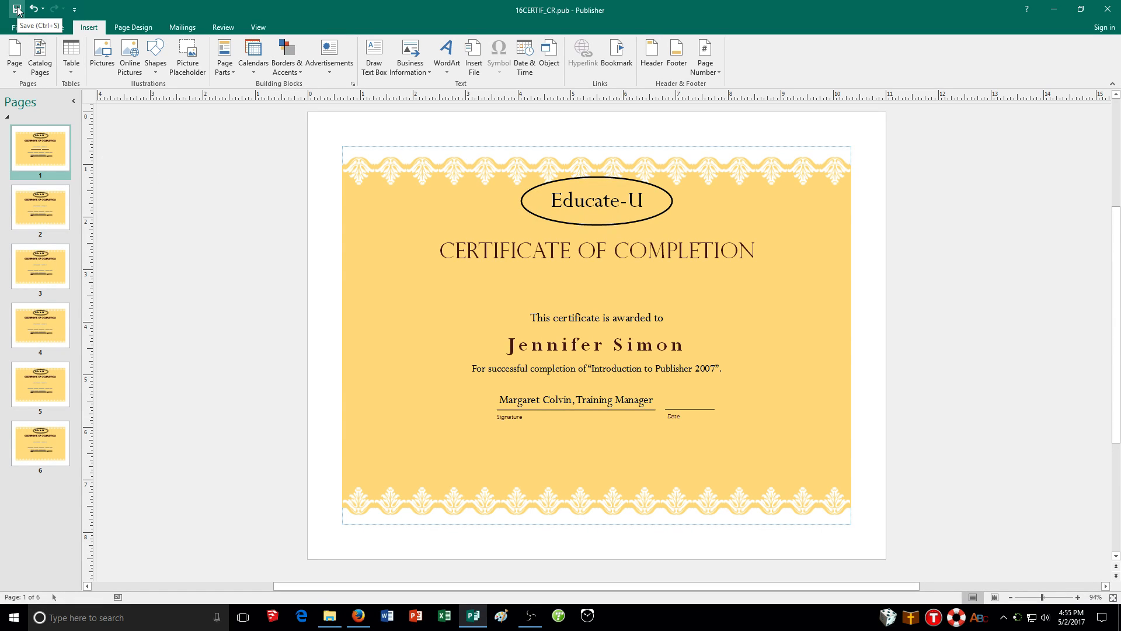
# Step: Set up the print job for page 1 only, using the Microsoft Print to PDF printer
pyautogui.click(20, 27)
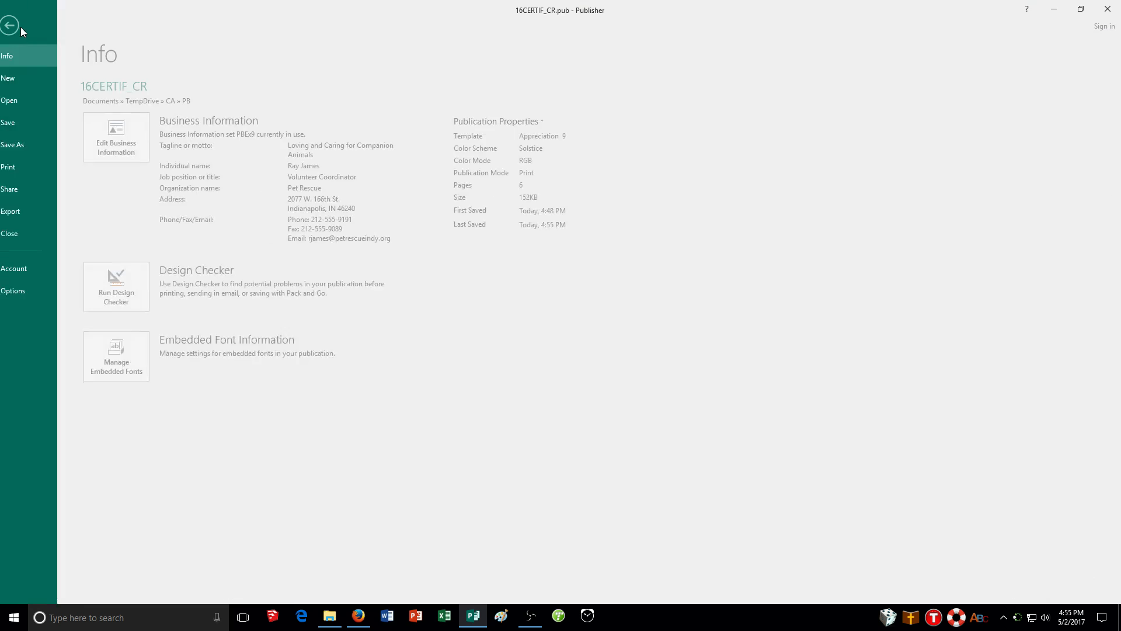
pyautogui.click(26, 170)
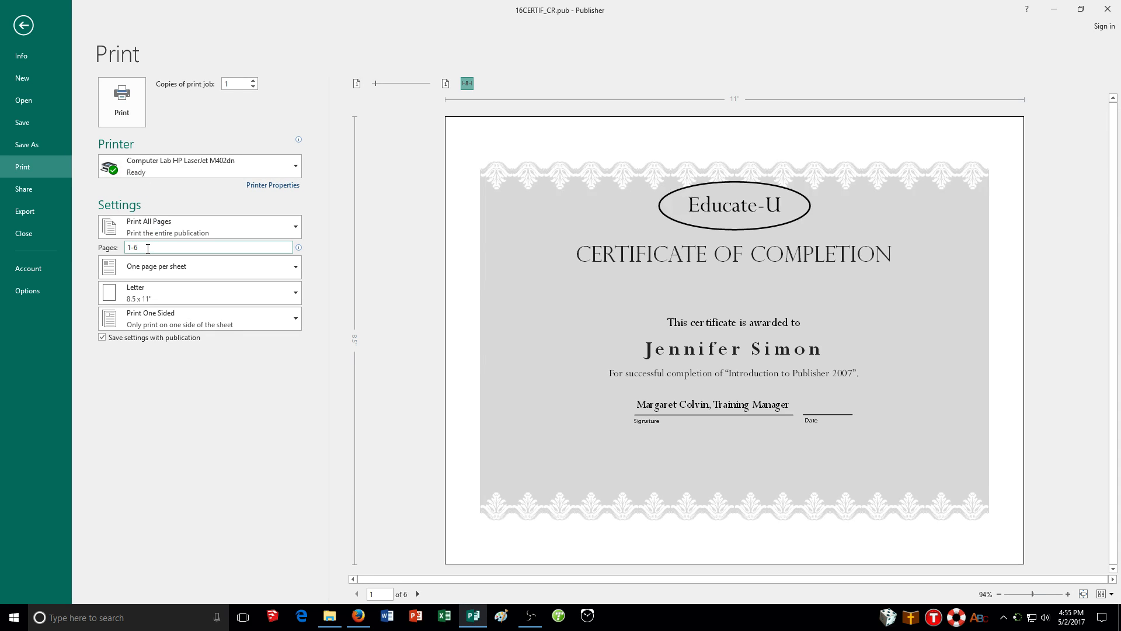
pyautogui.doubleClick(148, 248)
pyautogui.click(172, 250)
pyautogui.click(188, 167)
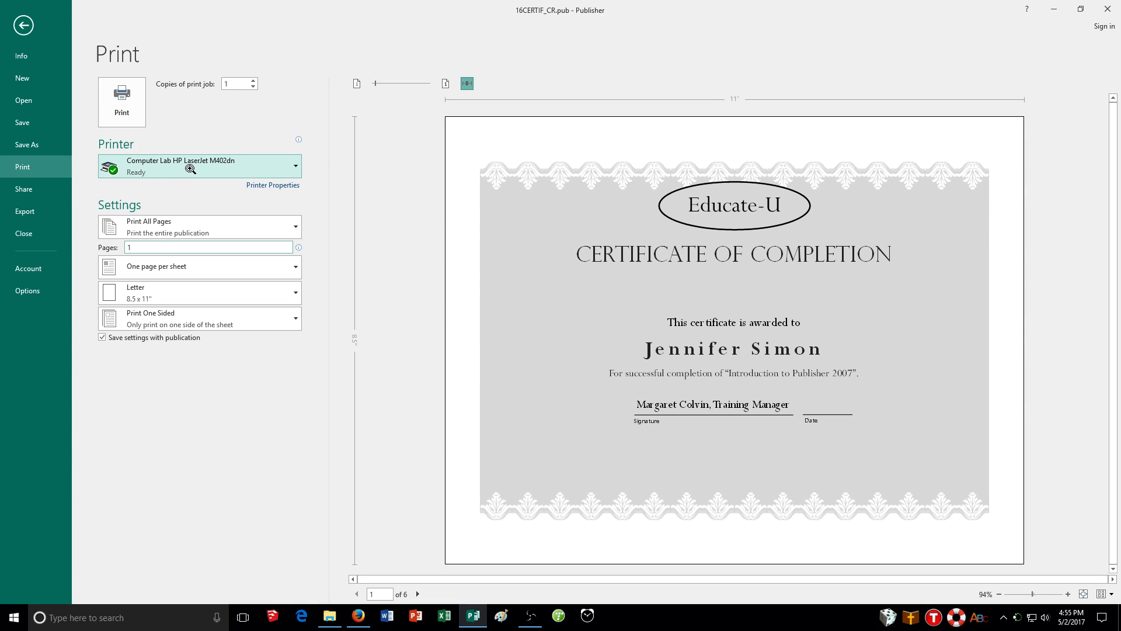
pyautogui.click(292, 167)
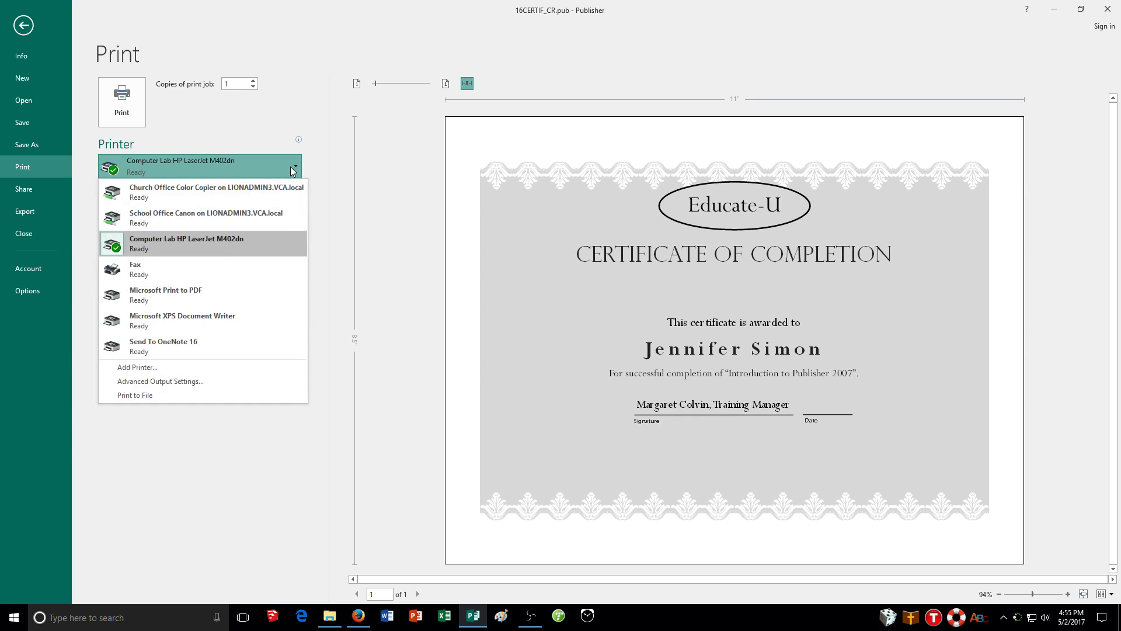
pyautogui.click(165, 309)
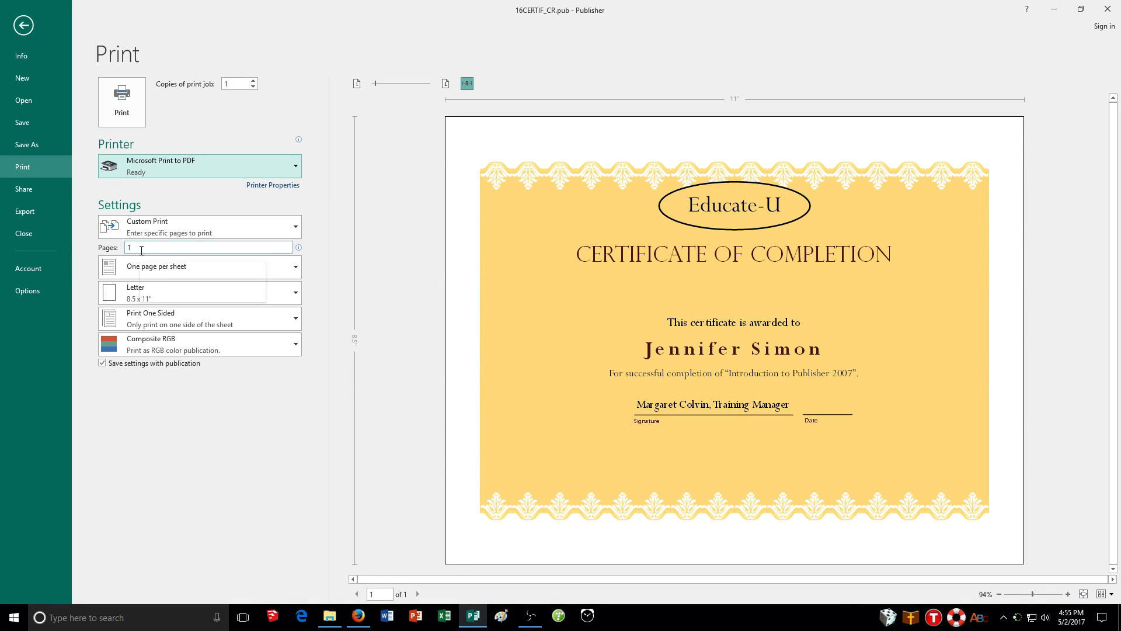
# Step: Print the page to a PDF document named 16CERTIF_CR in the PB folder
pyautogui.click(130, 116)
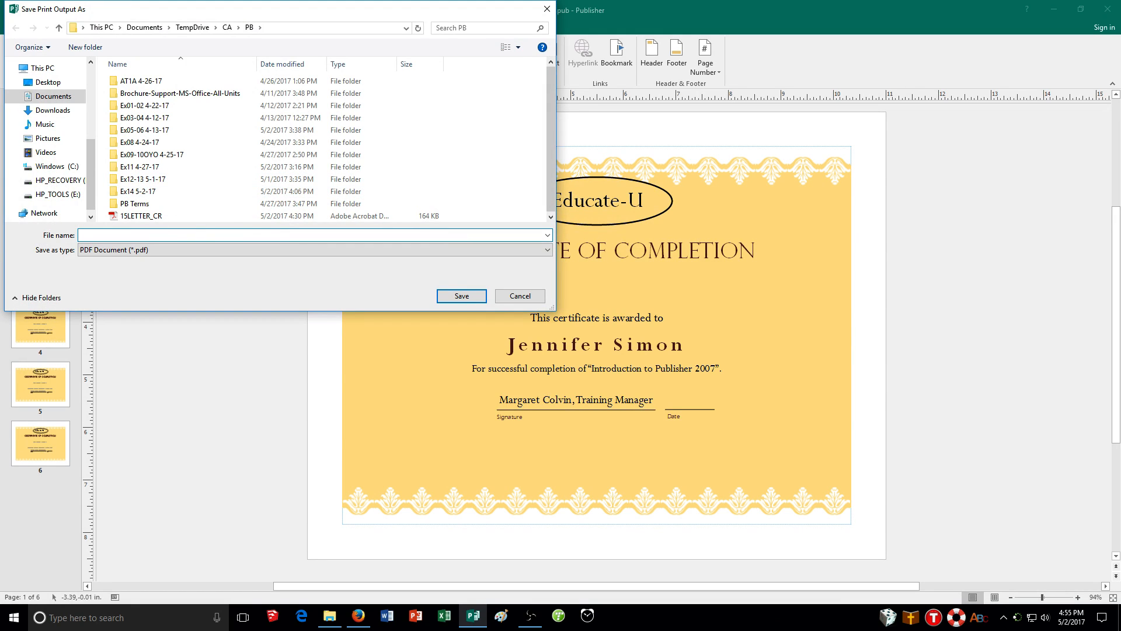
pyautogui.moveTo(269, 12); pyautogui.dragTo(275, 29)
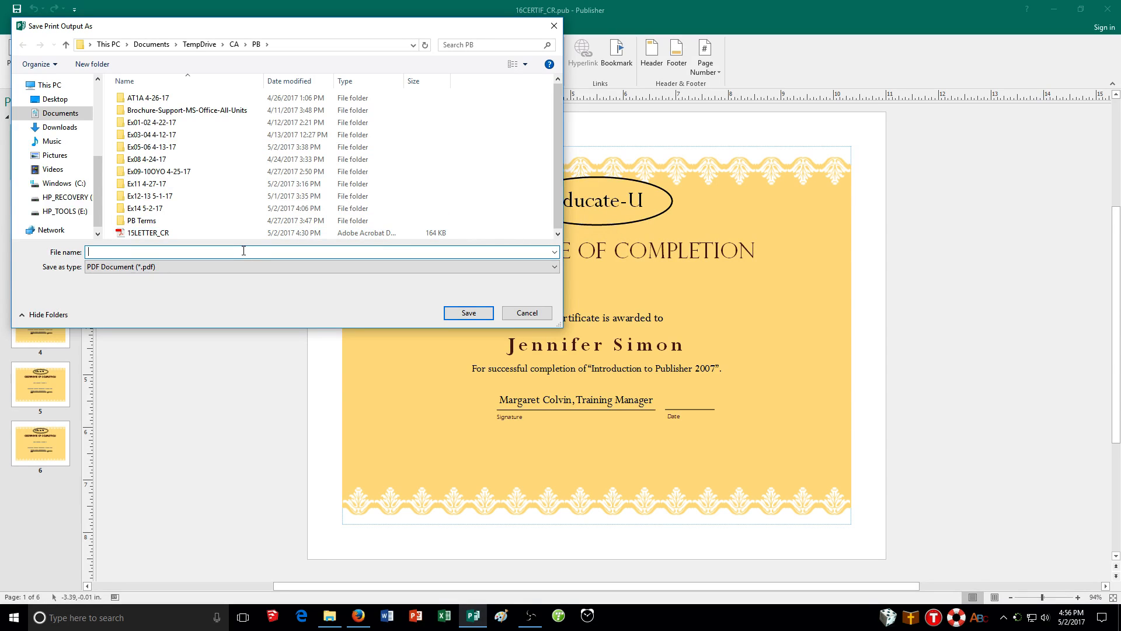
pyautogui.write('16')
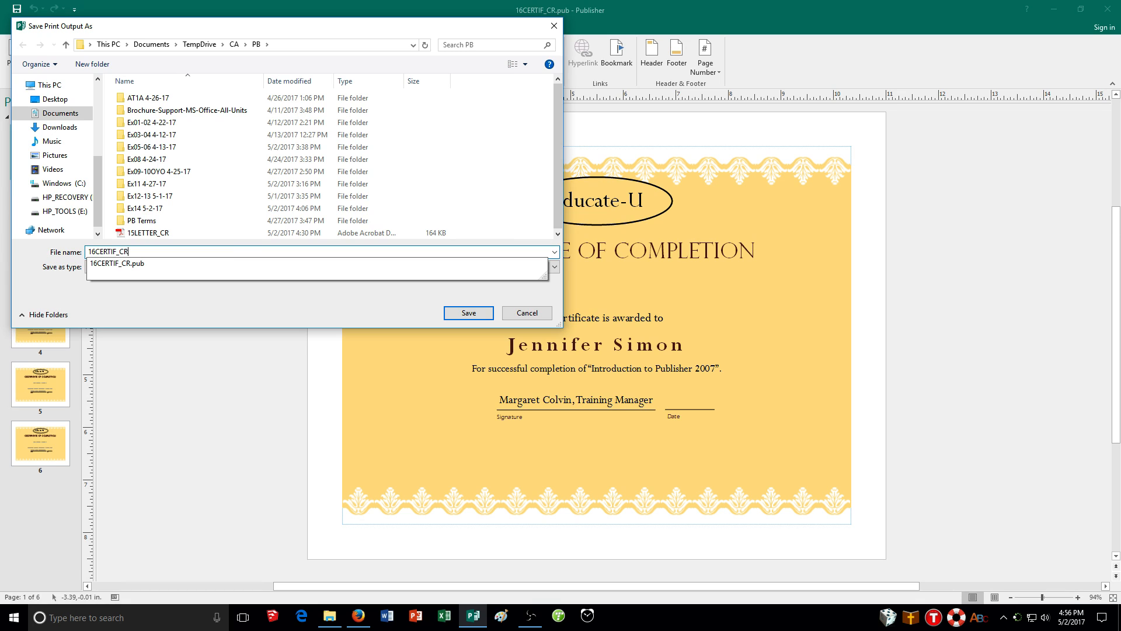
pyautogui.write('CERTIF_CR')
pyautogui.press('Return')
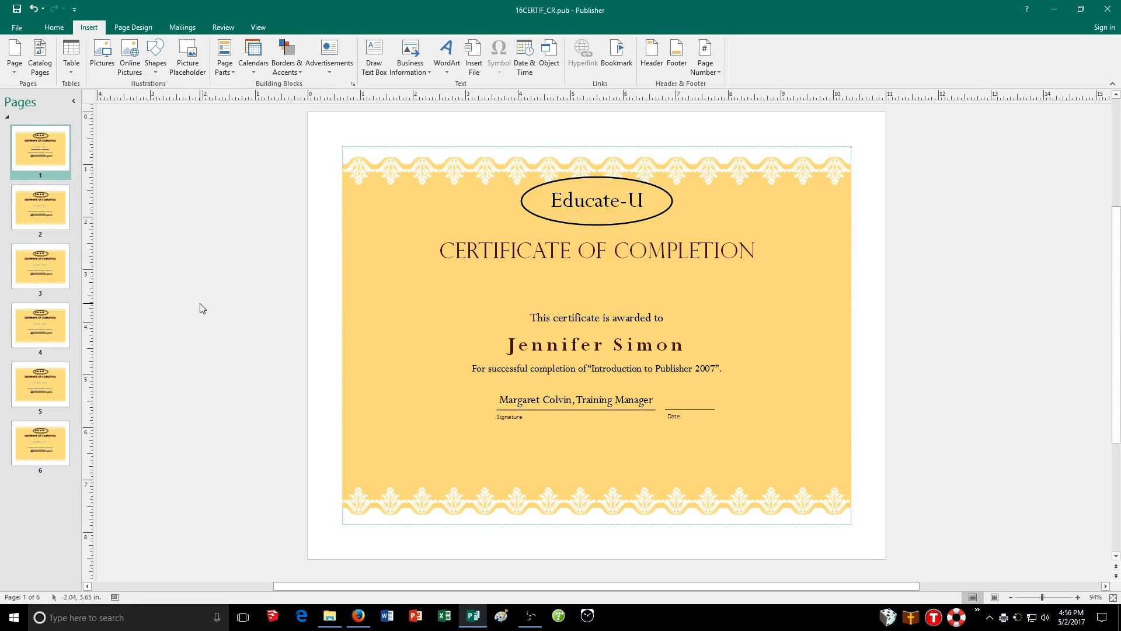
# Step: Enter the recipients' full names in the empty text boxes on the page 2 and page 3 certificates
pyautogui.click(44, 212)
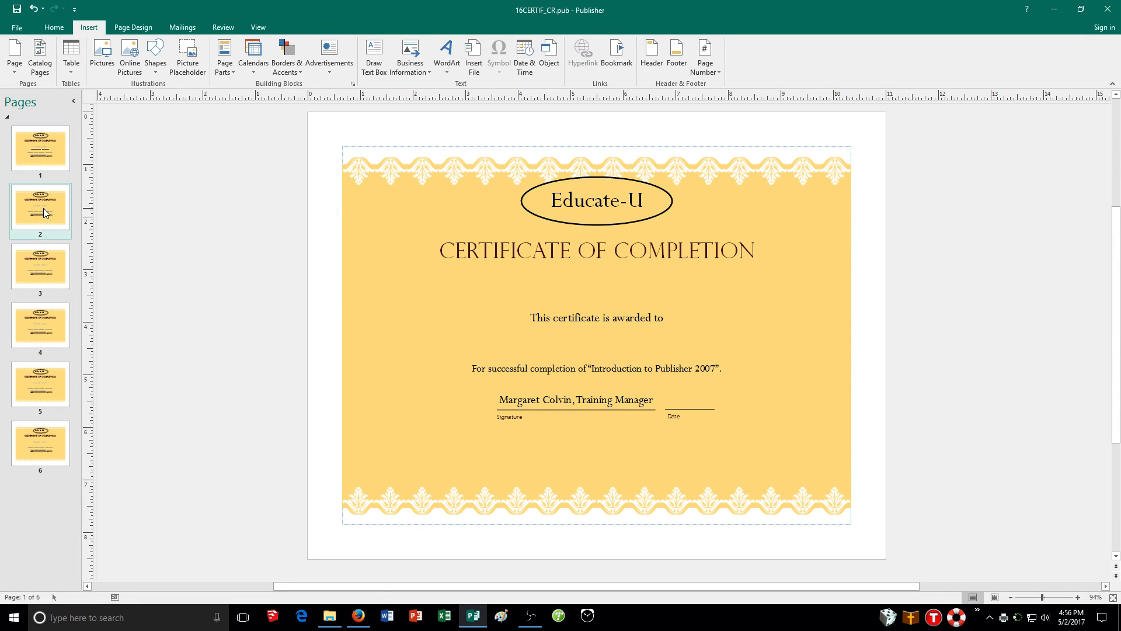
pyautogui.click(595, 345)
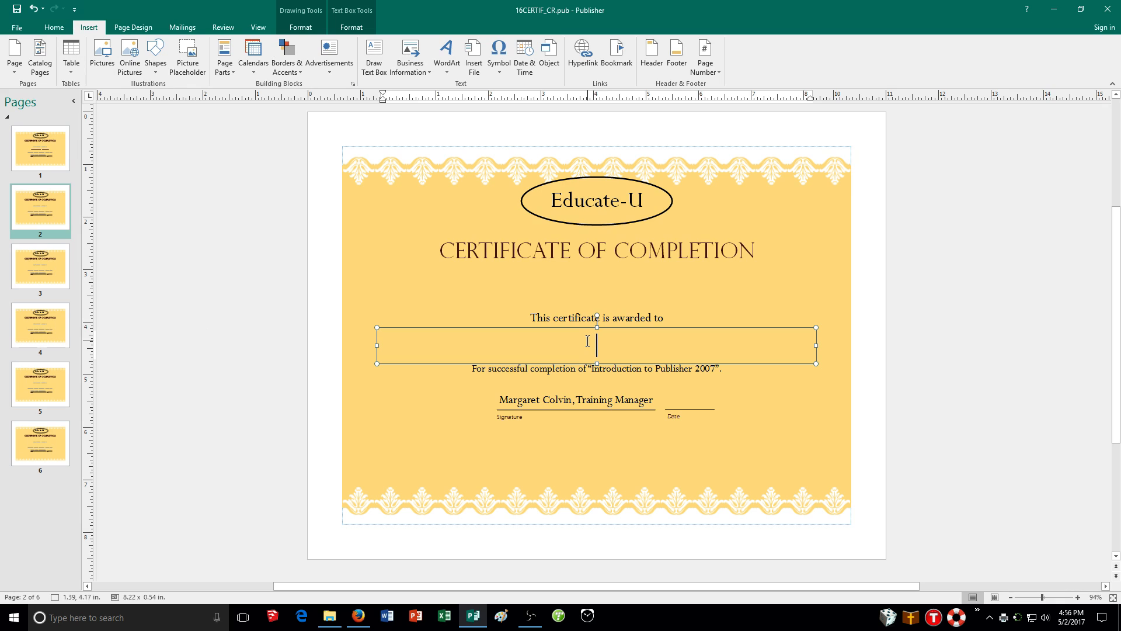
pyautogui.write('Carol Simpson')
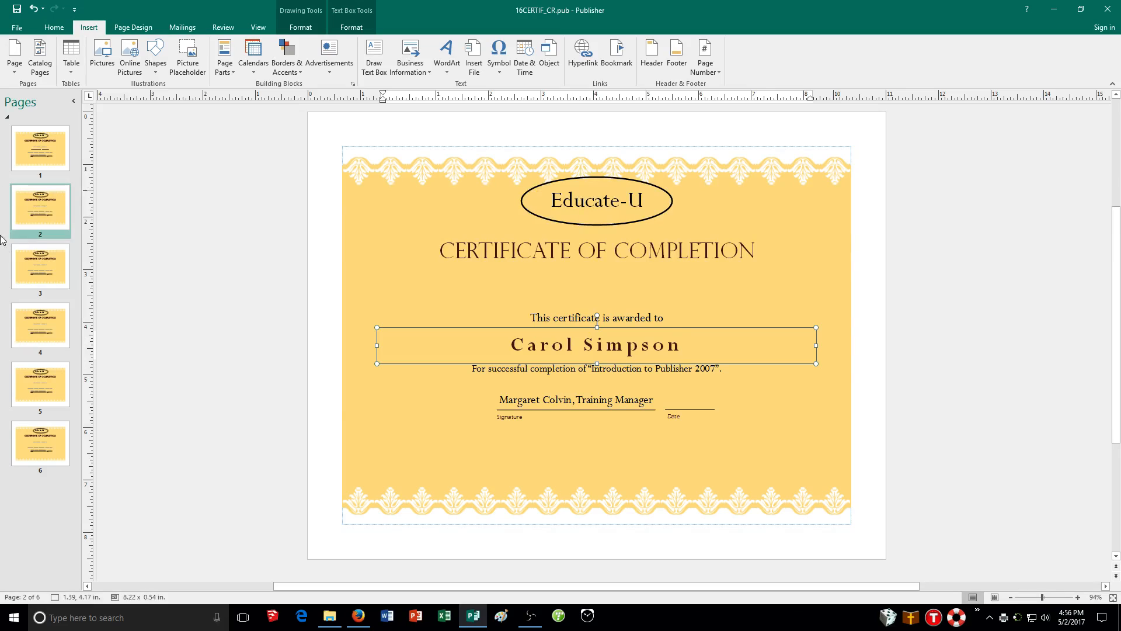
pyautogui.click(40, 265)
pyautogui.click(605, 349)
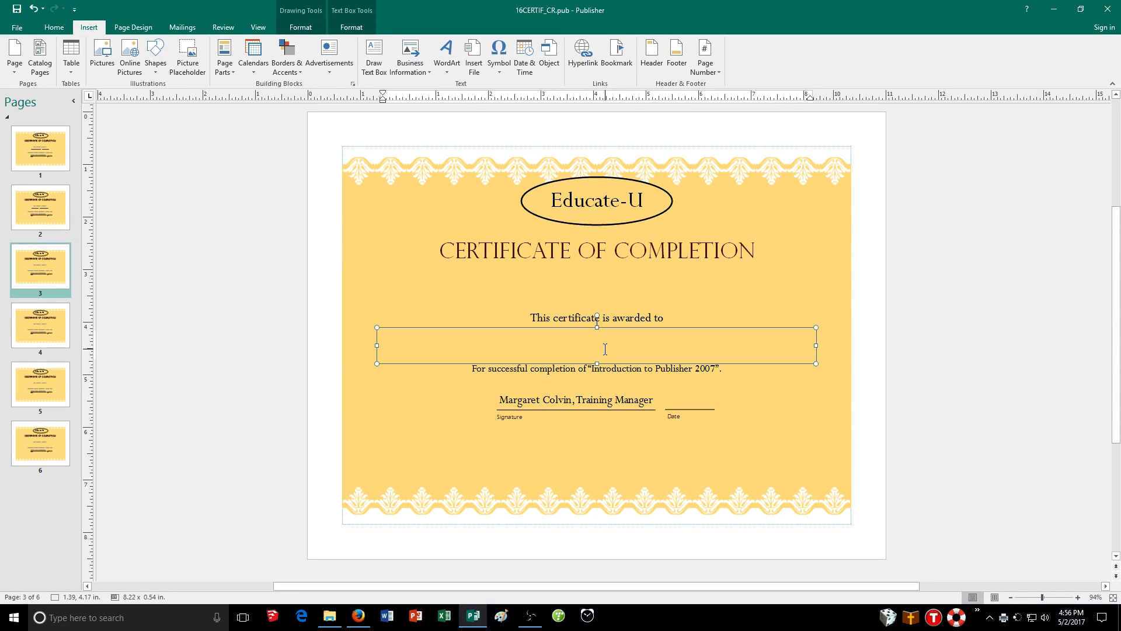
pyautogui.write('Cindy Bell')
# Step: Enter the fourth recipient's full name in the empty text box on the page 4 certificate
pyautogui.click(25, 337)
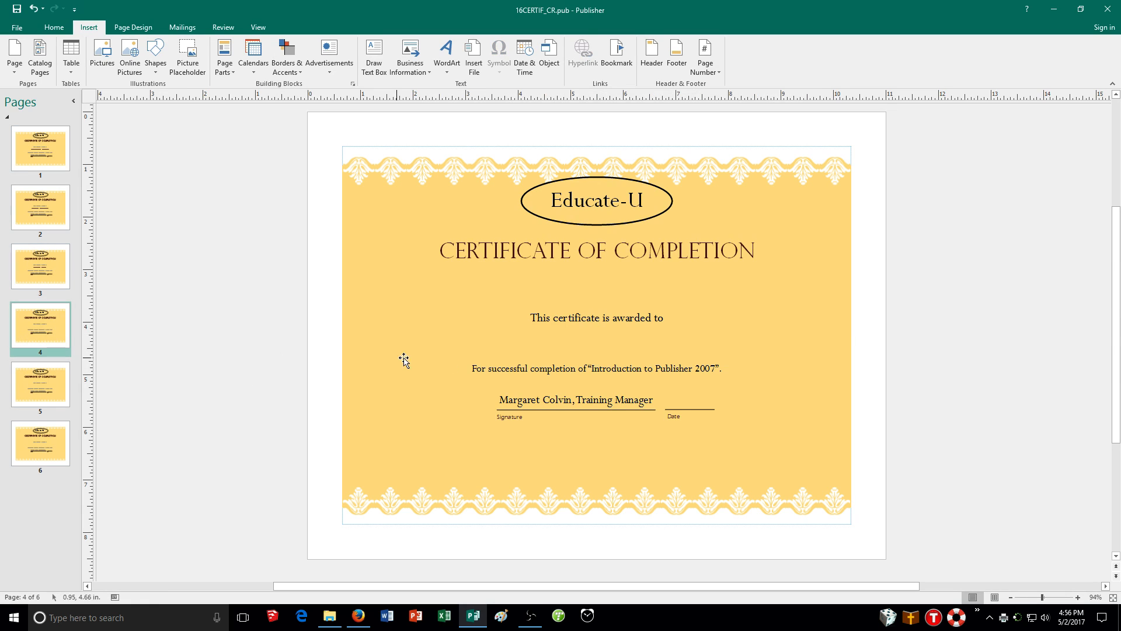
pyautogui.click(578, 342)
pyautogui.write('Jamal ')
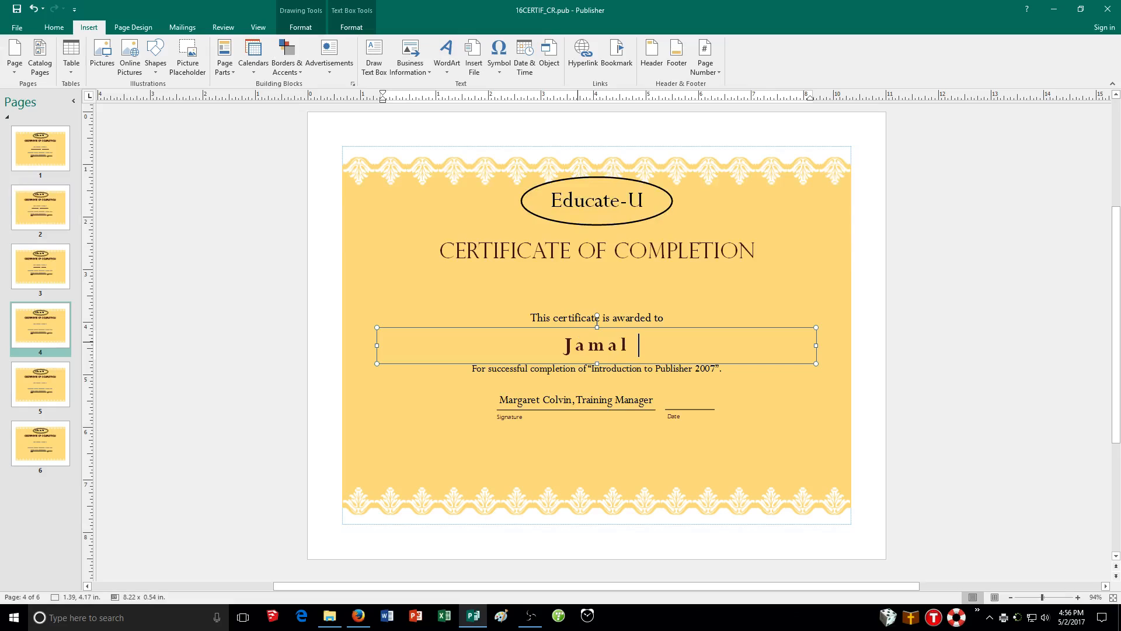
pyautogui.write('Joyner')
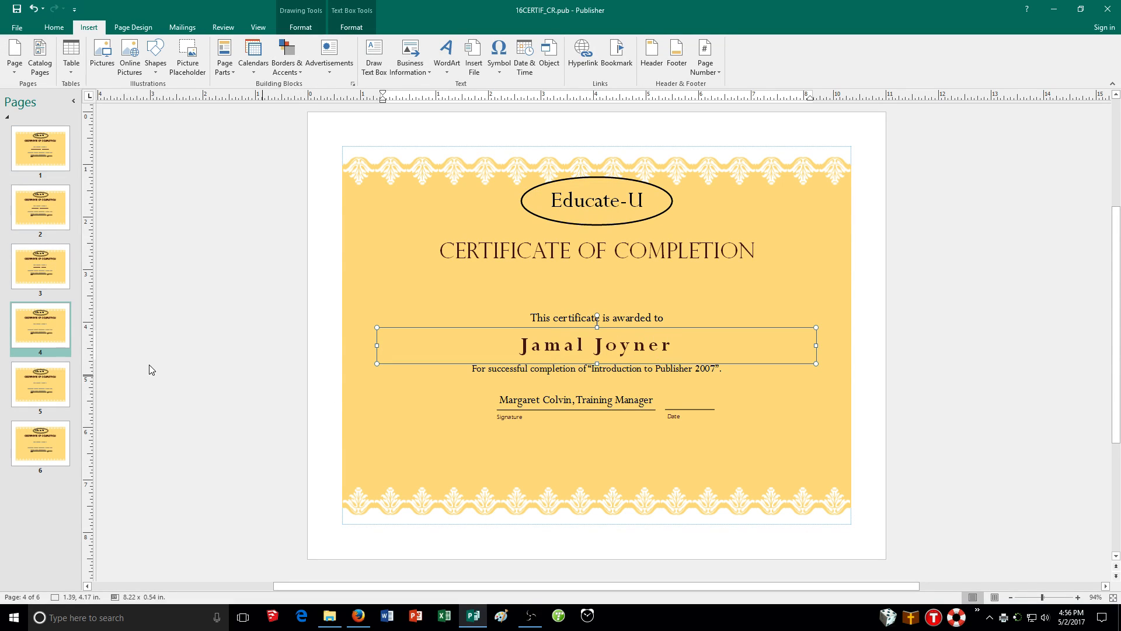
# Step: Enter the recipients' full names in the empty text boxes on the page 5 and page 6 certificates
pyautogui.click(53, 395)
pyautogui.click(569, 336)
pyautogui.write('M')
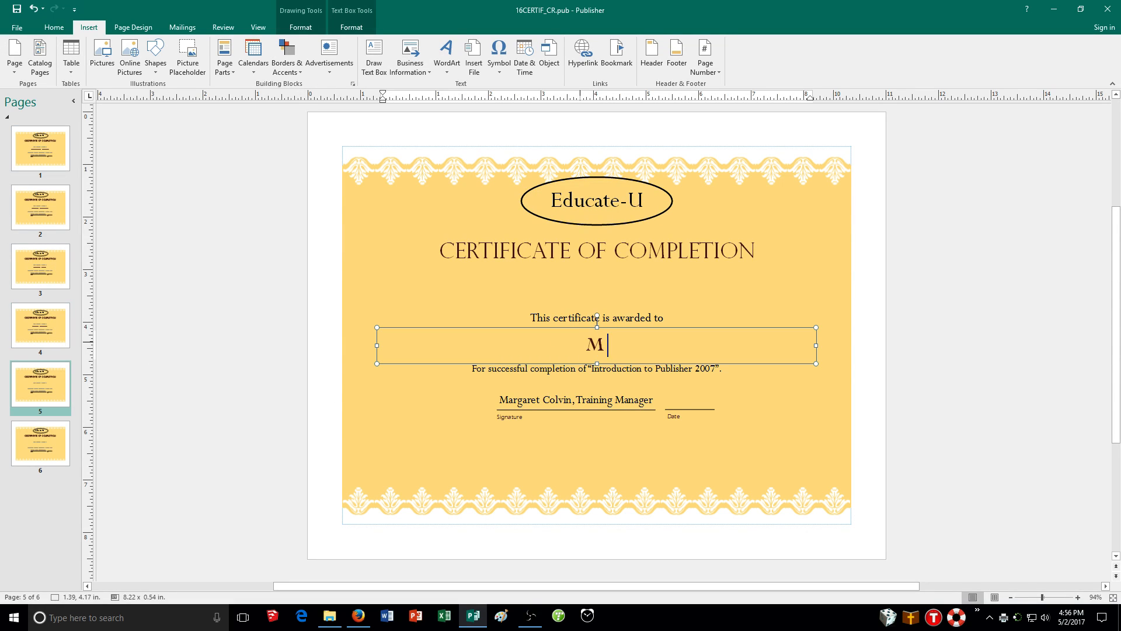
pyautogui.write('aria Martinez')
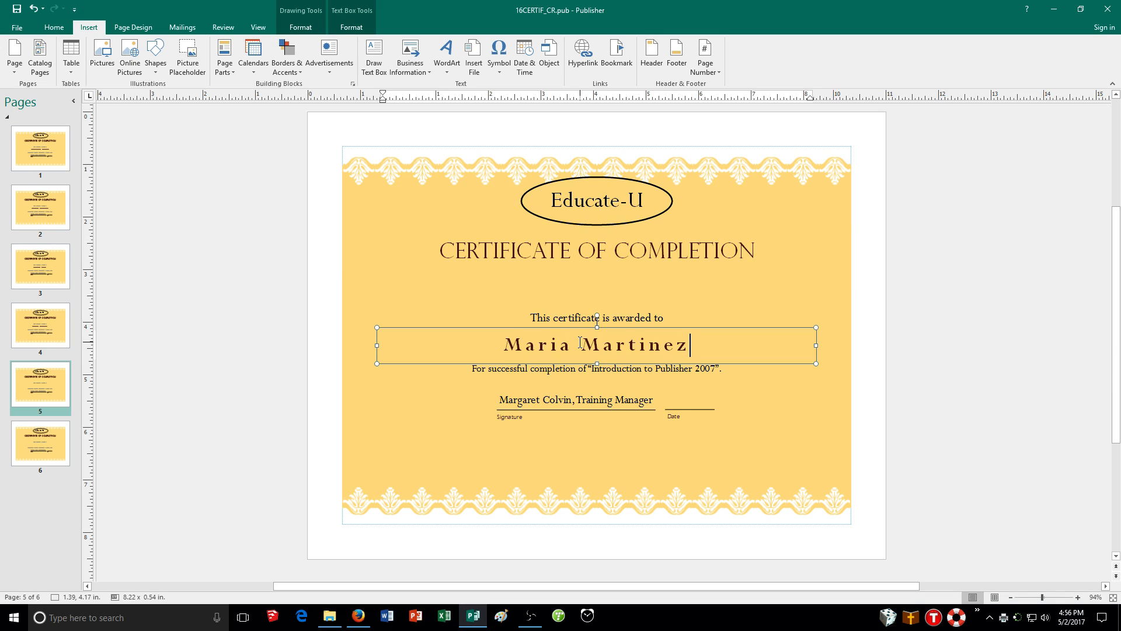
pyautogui.click(52, 445)
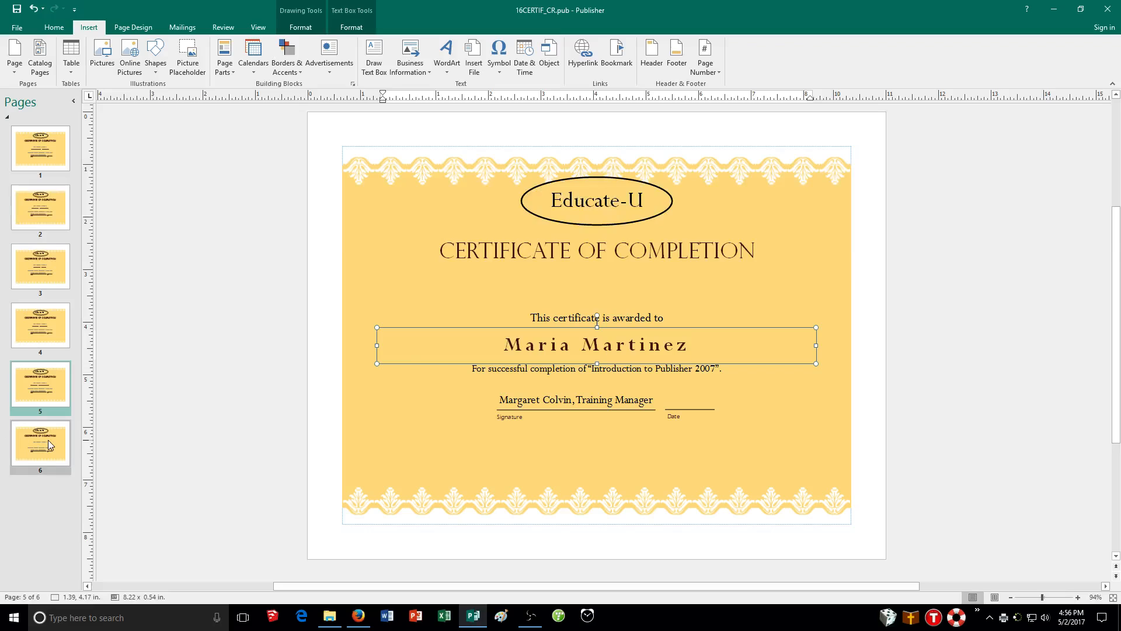
pyautogui.click(551, 333)
pyautogui.write('J')
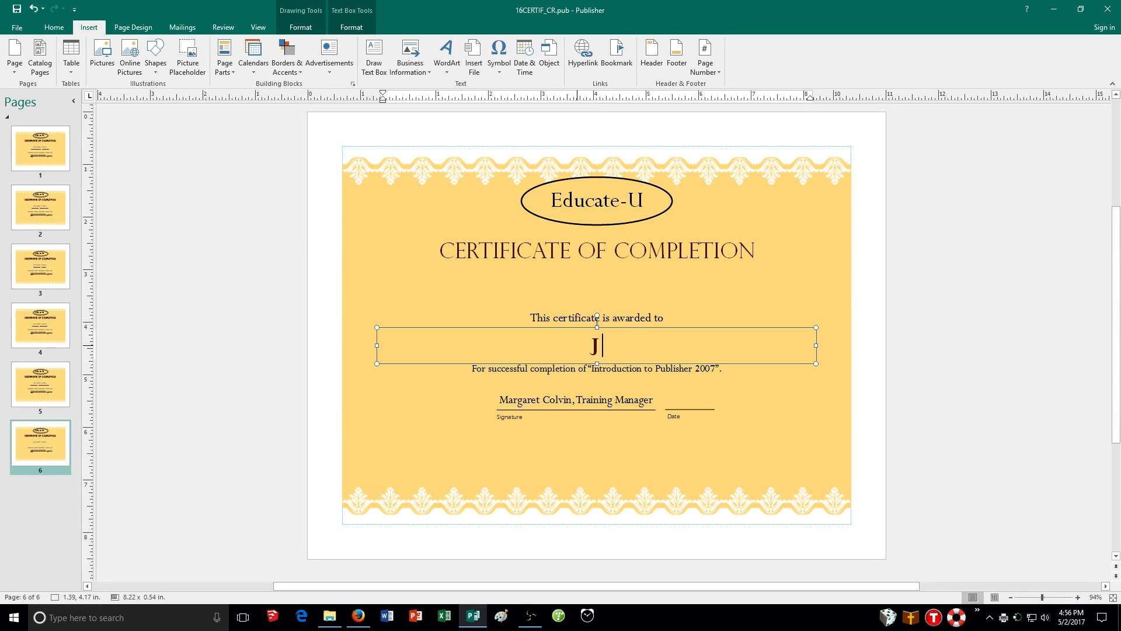
pyautogui.write('oseph Jackson')
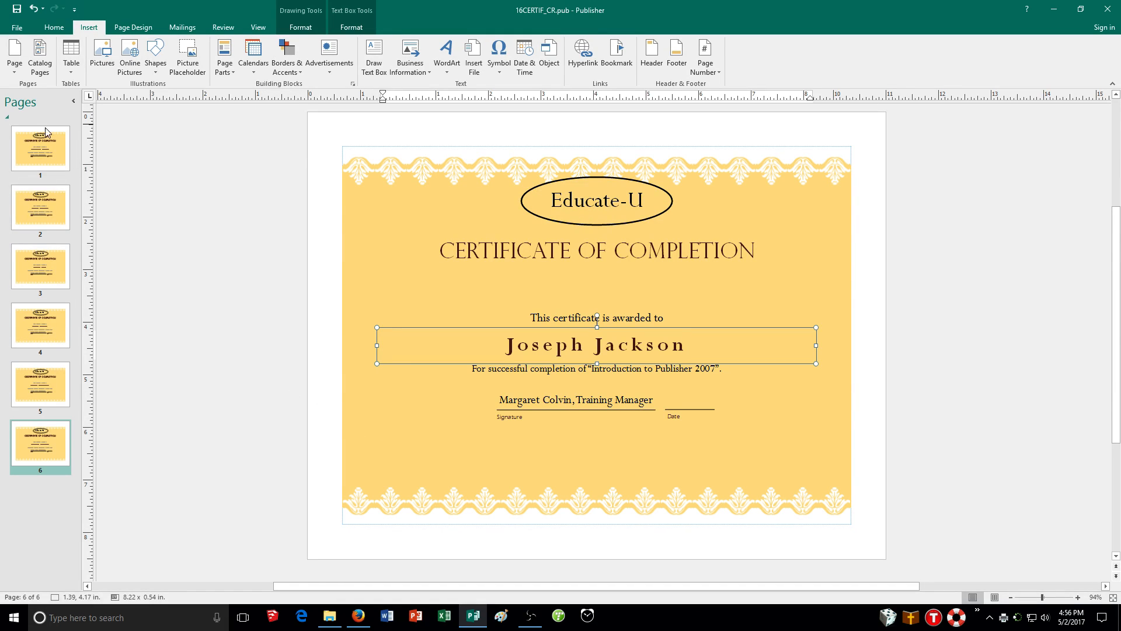
pyautogui.click(170, 195)
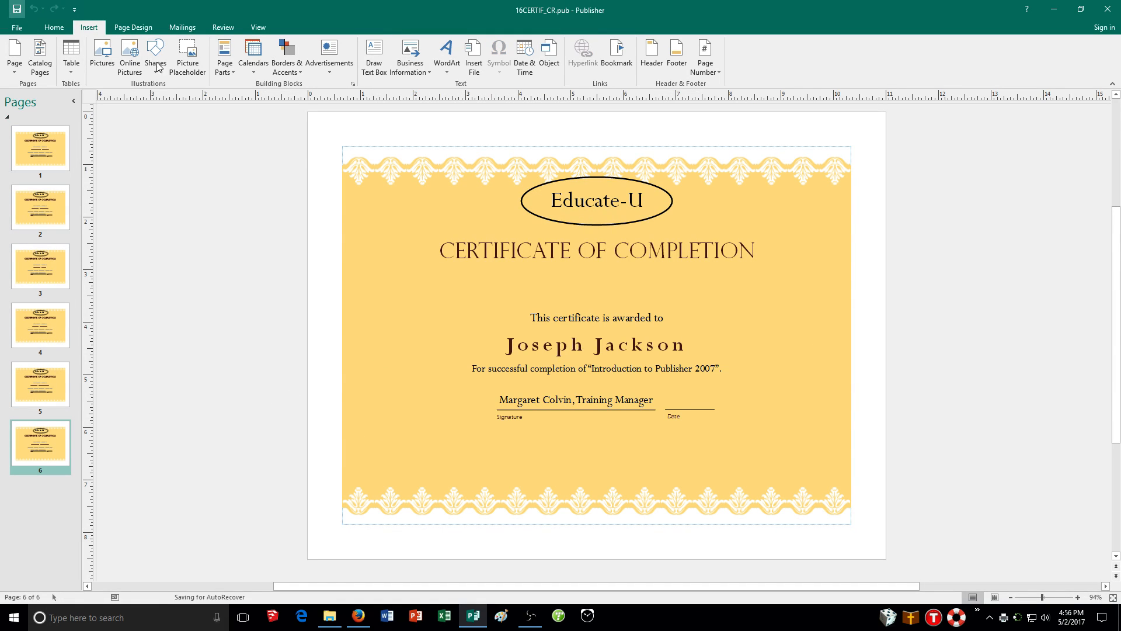
# Step: Switch to File Explorer and view the 16CERTIF_CR PDF from the PB folder to check the printed certificate
pyautogui.click(331, 616)
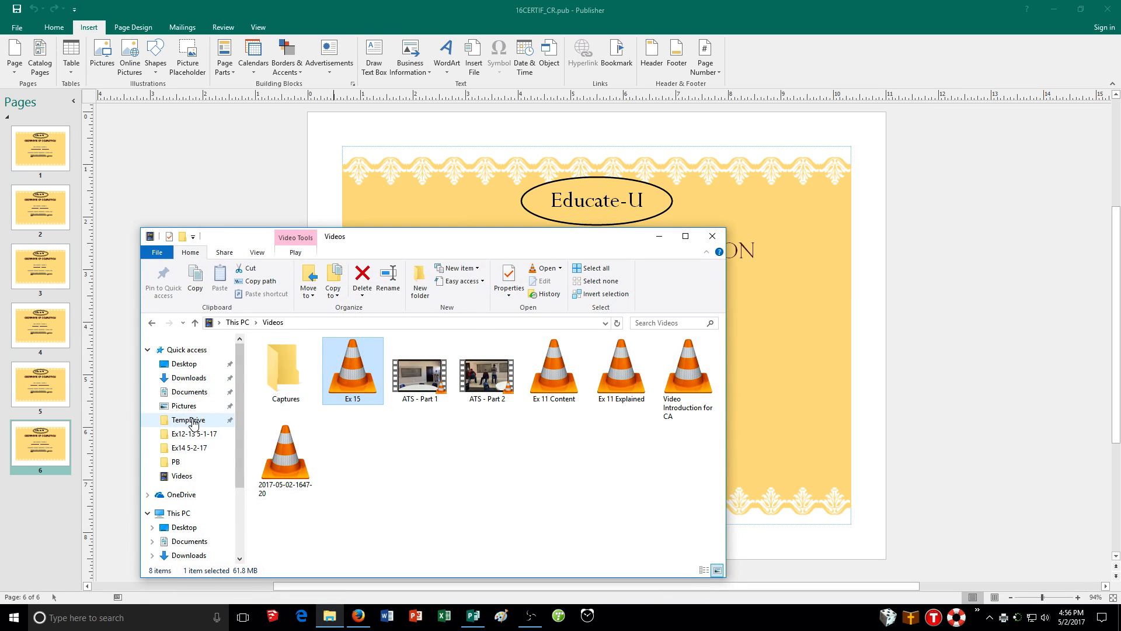
pyautogui.click(194, 423)
pyautogui.click(176, 461)
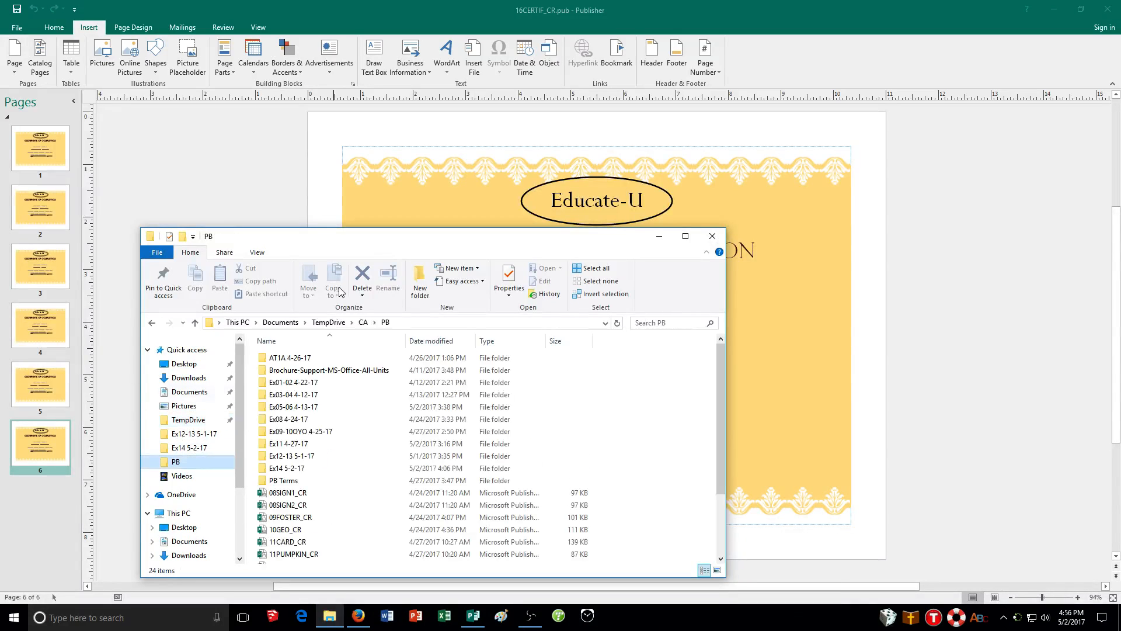
pyautogui.moveTo(377, 239); pyautogui.dragTo(439, 72)
pyautogui.scroll(-3, 461, 341)
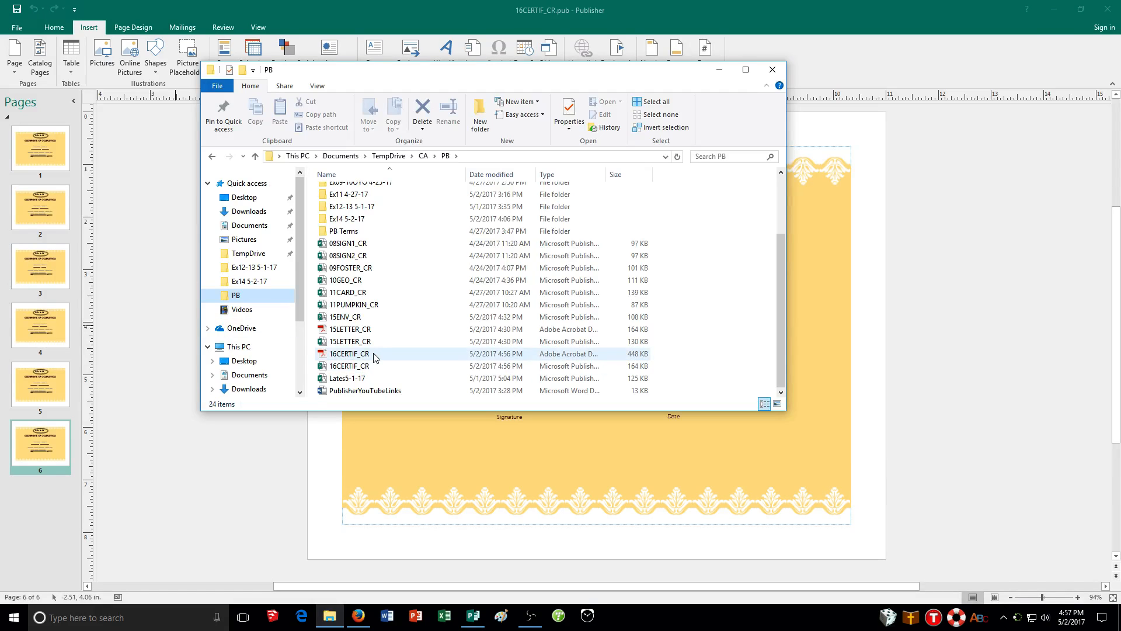
pyautogui.doubleClick(350, 354)
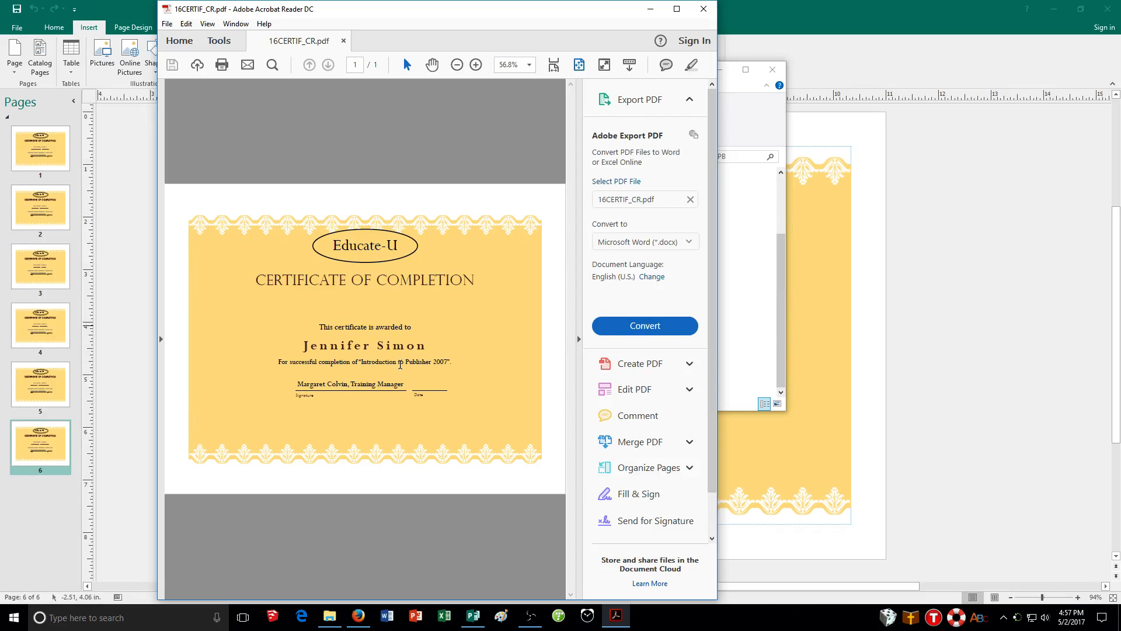
pyautogui.click(703, 9)
# Step: Select both 16CERTIF_CR files, the Publisher document and the PDF, in the PB folder
pyautogui.click(379, 366)
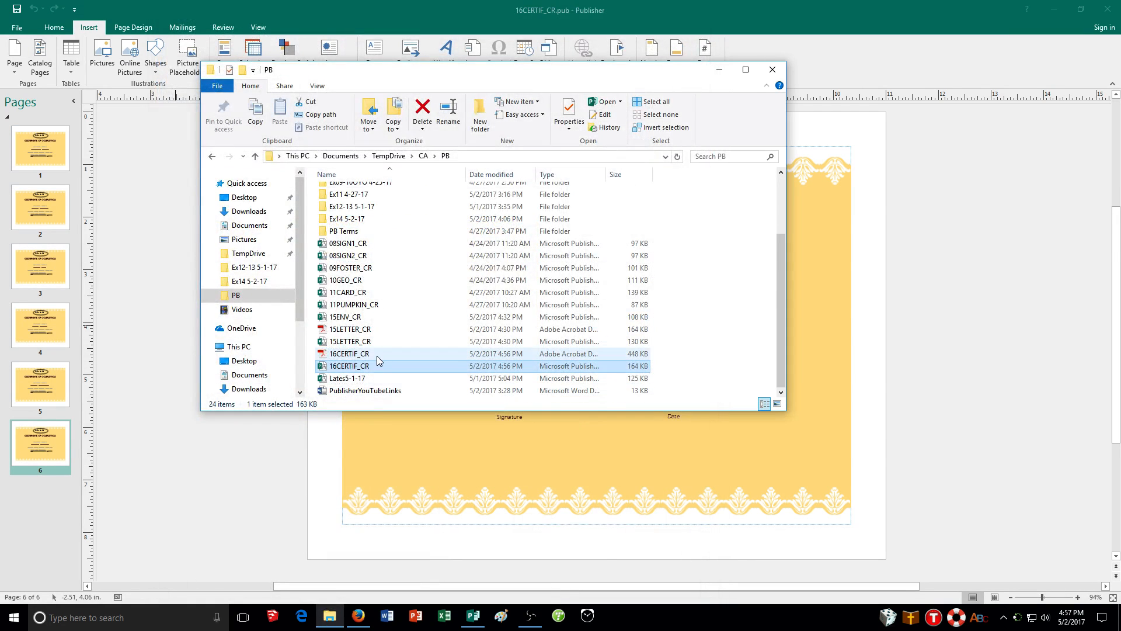
pyautogui.keyDown('ctrl'); pyautogui.click(377, 355); pyautogui.keyUp('ctrl')
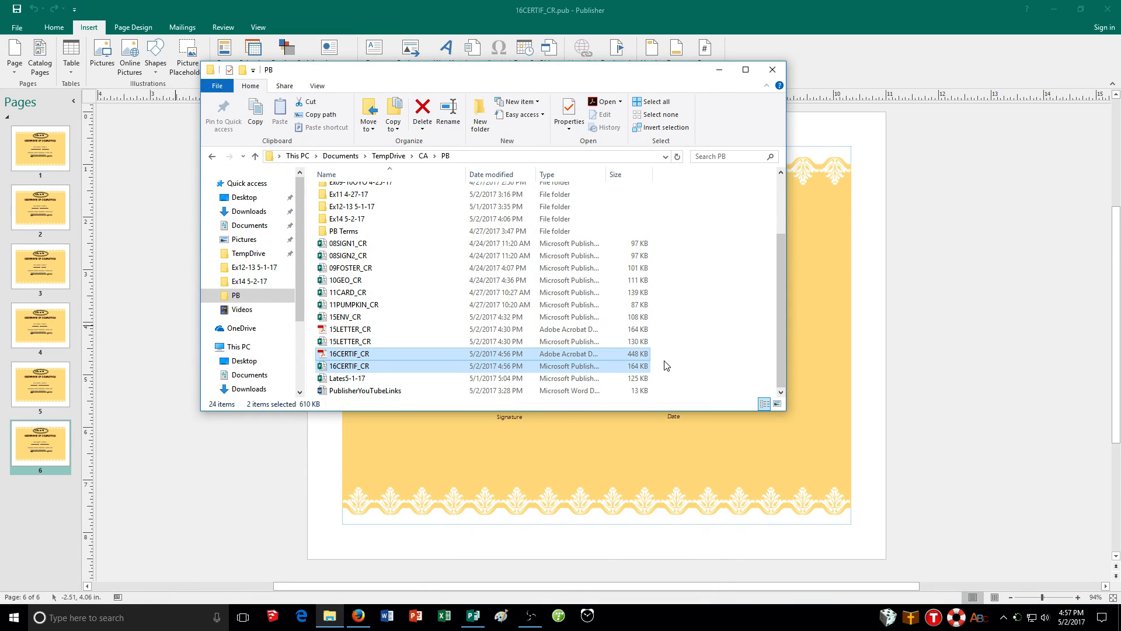